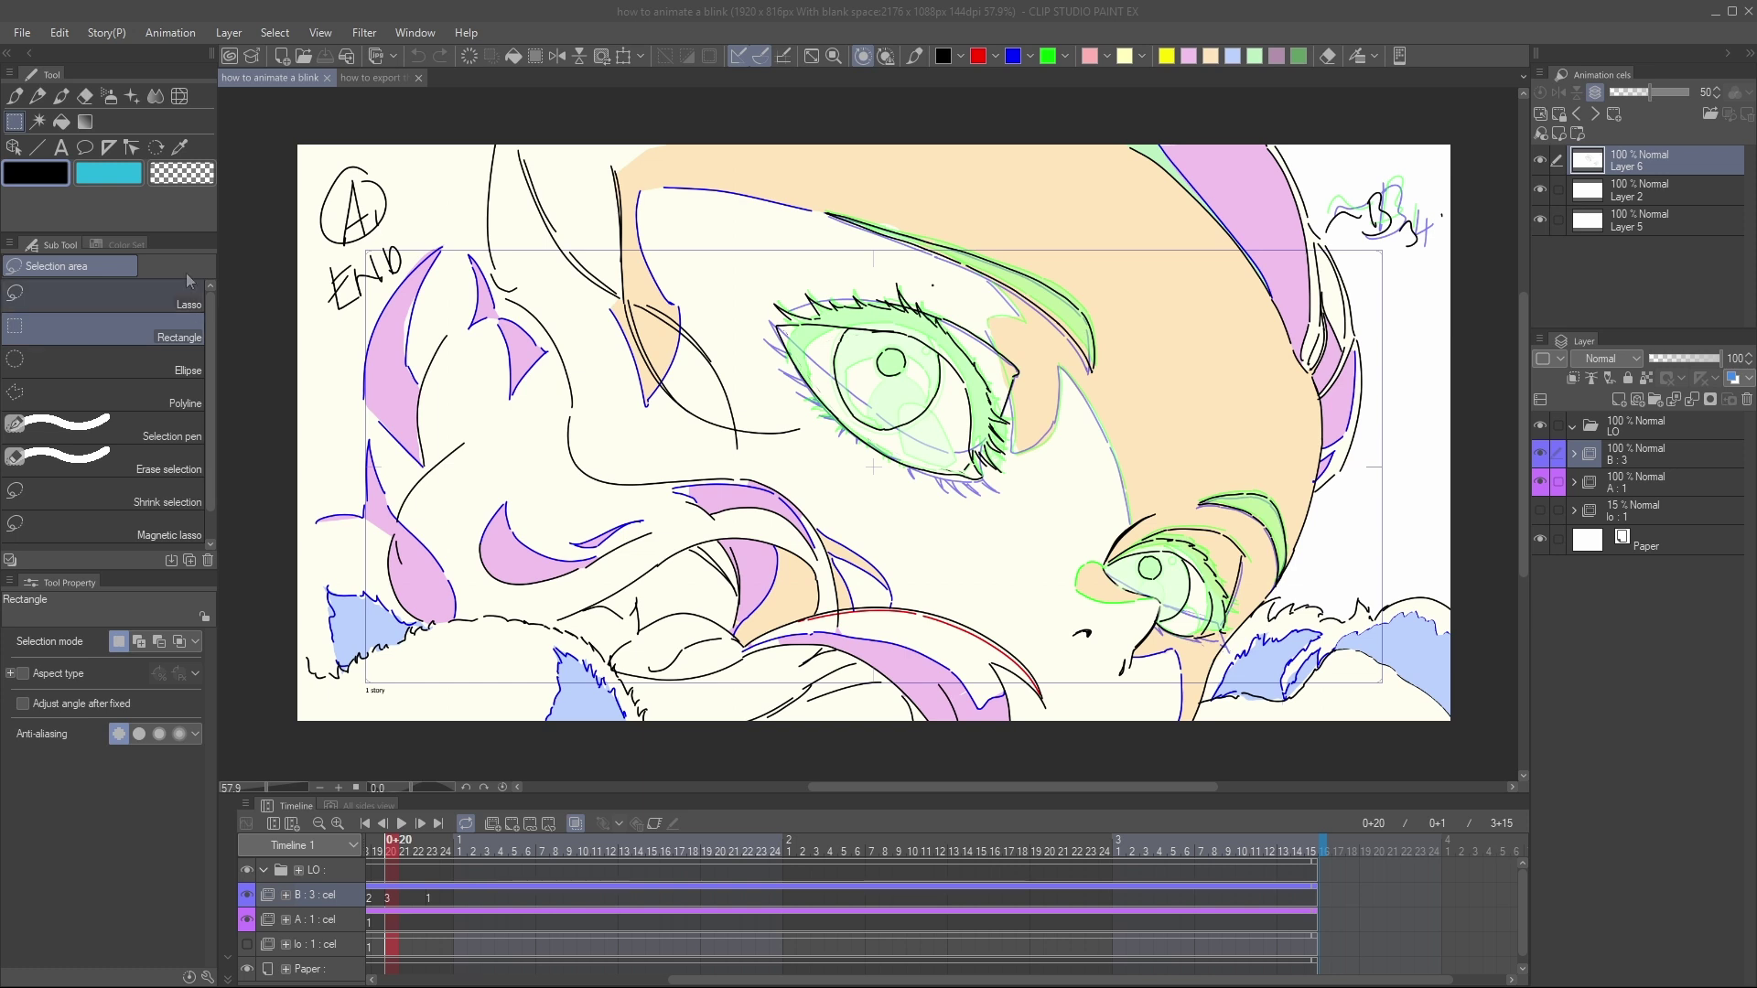
- Show the Export animation submenu under File, listing Image sequence, Animated GIF and Movie
{"action": "left_click", "coordinate": [20, 34]}
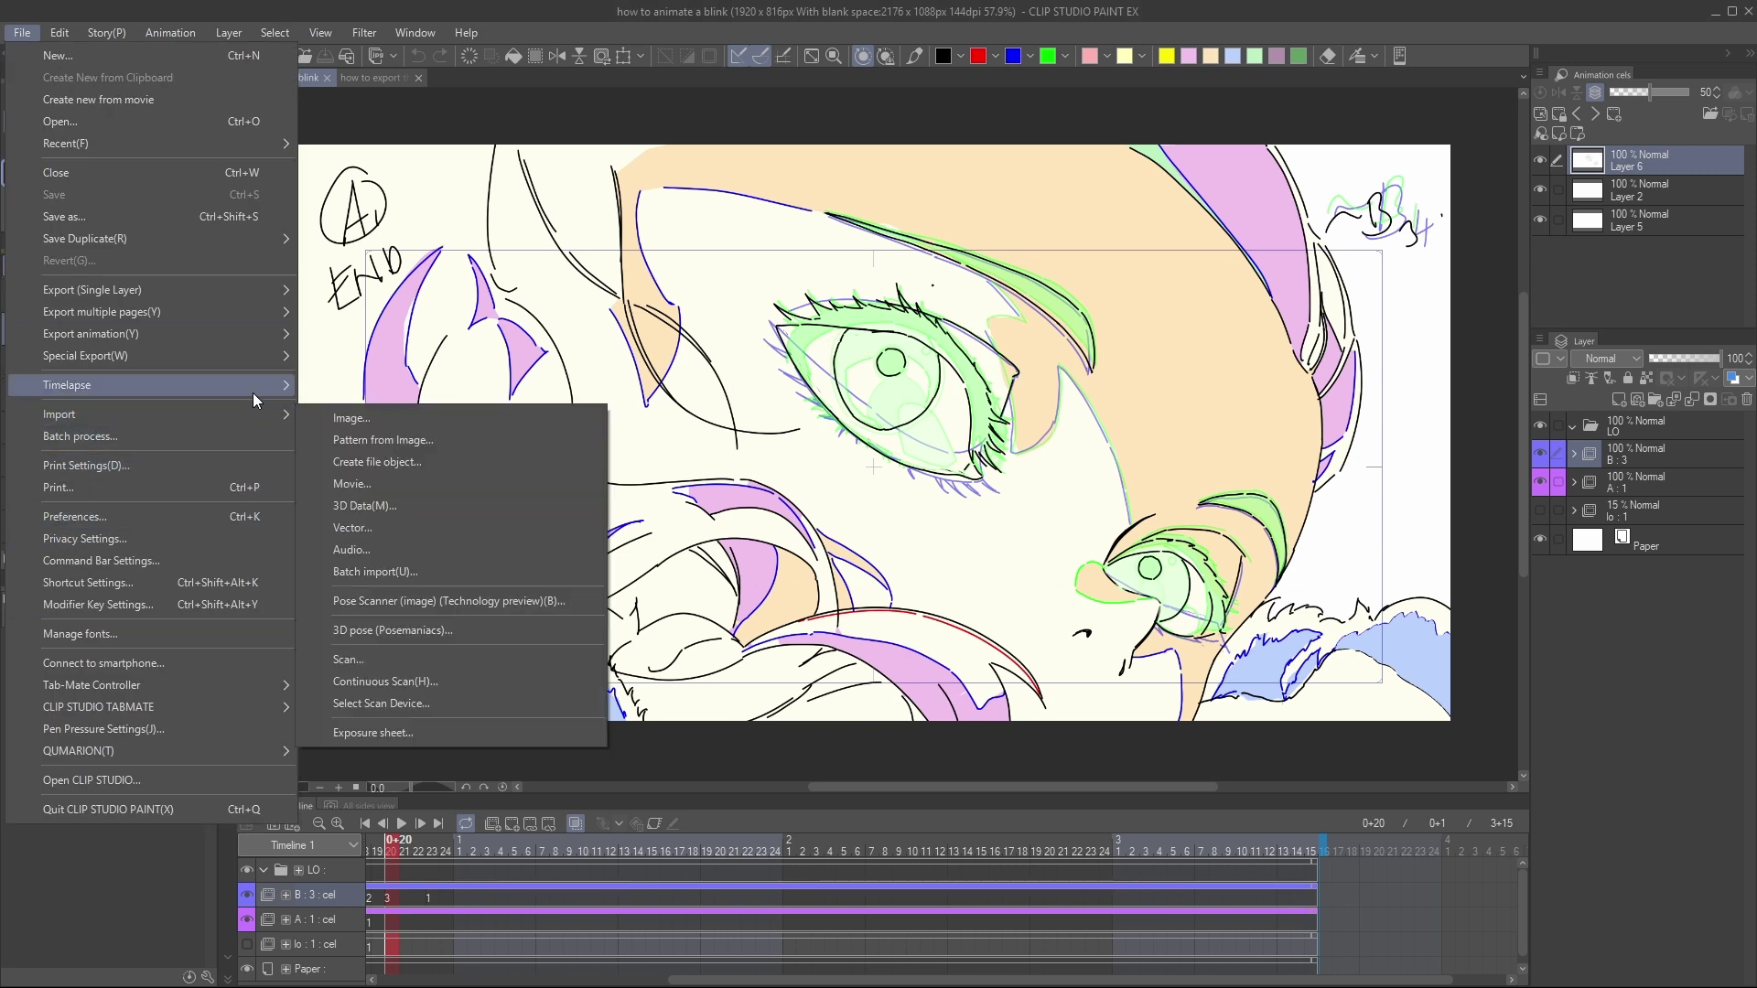
{"action": "mouse_move", "coordinate": [285, 337]}
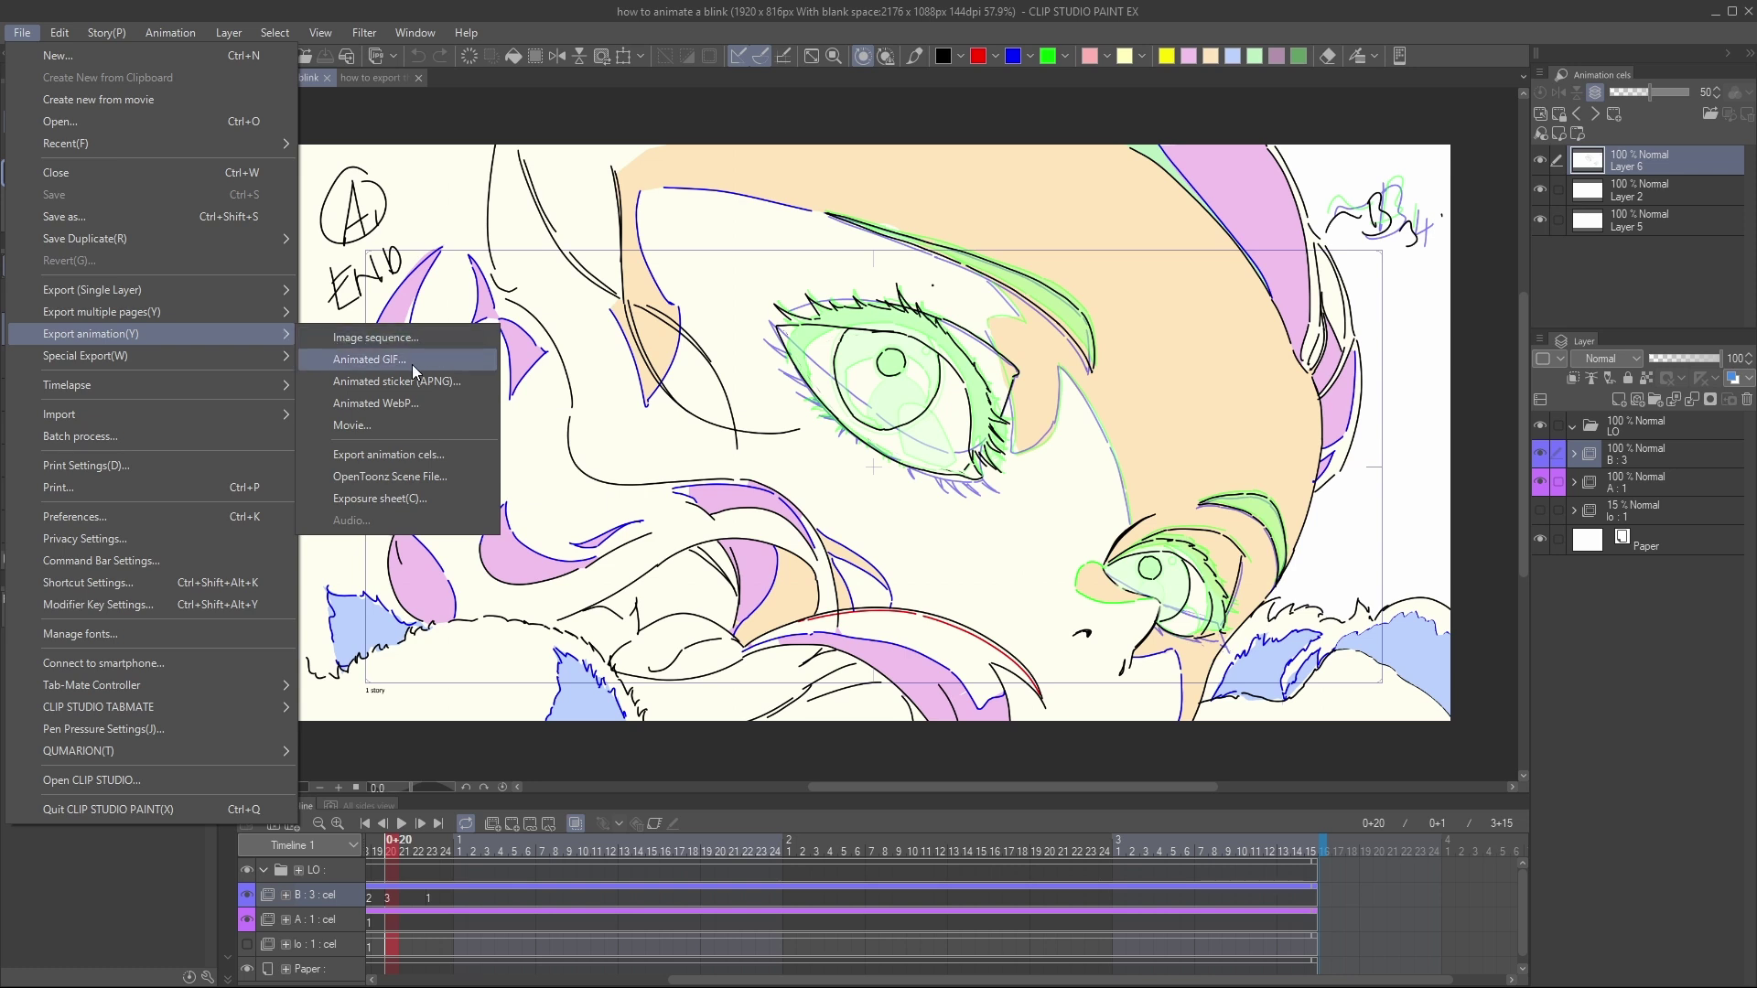
- Save the movie export as 'blink animation' in the 2. render folder
{"action": "left_click", "coordinate": [408, 425]}
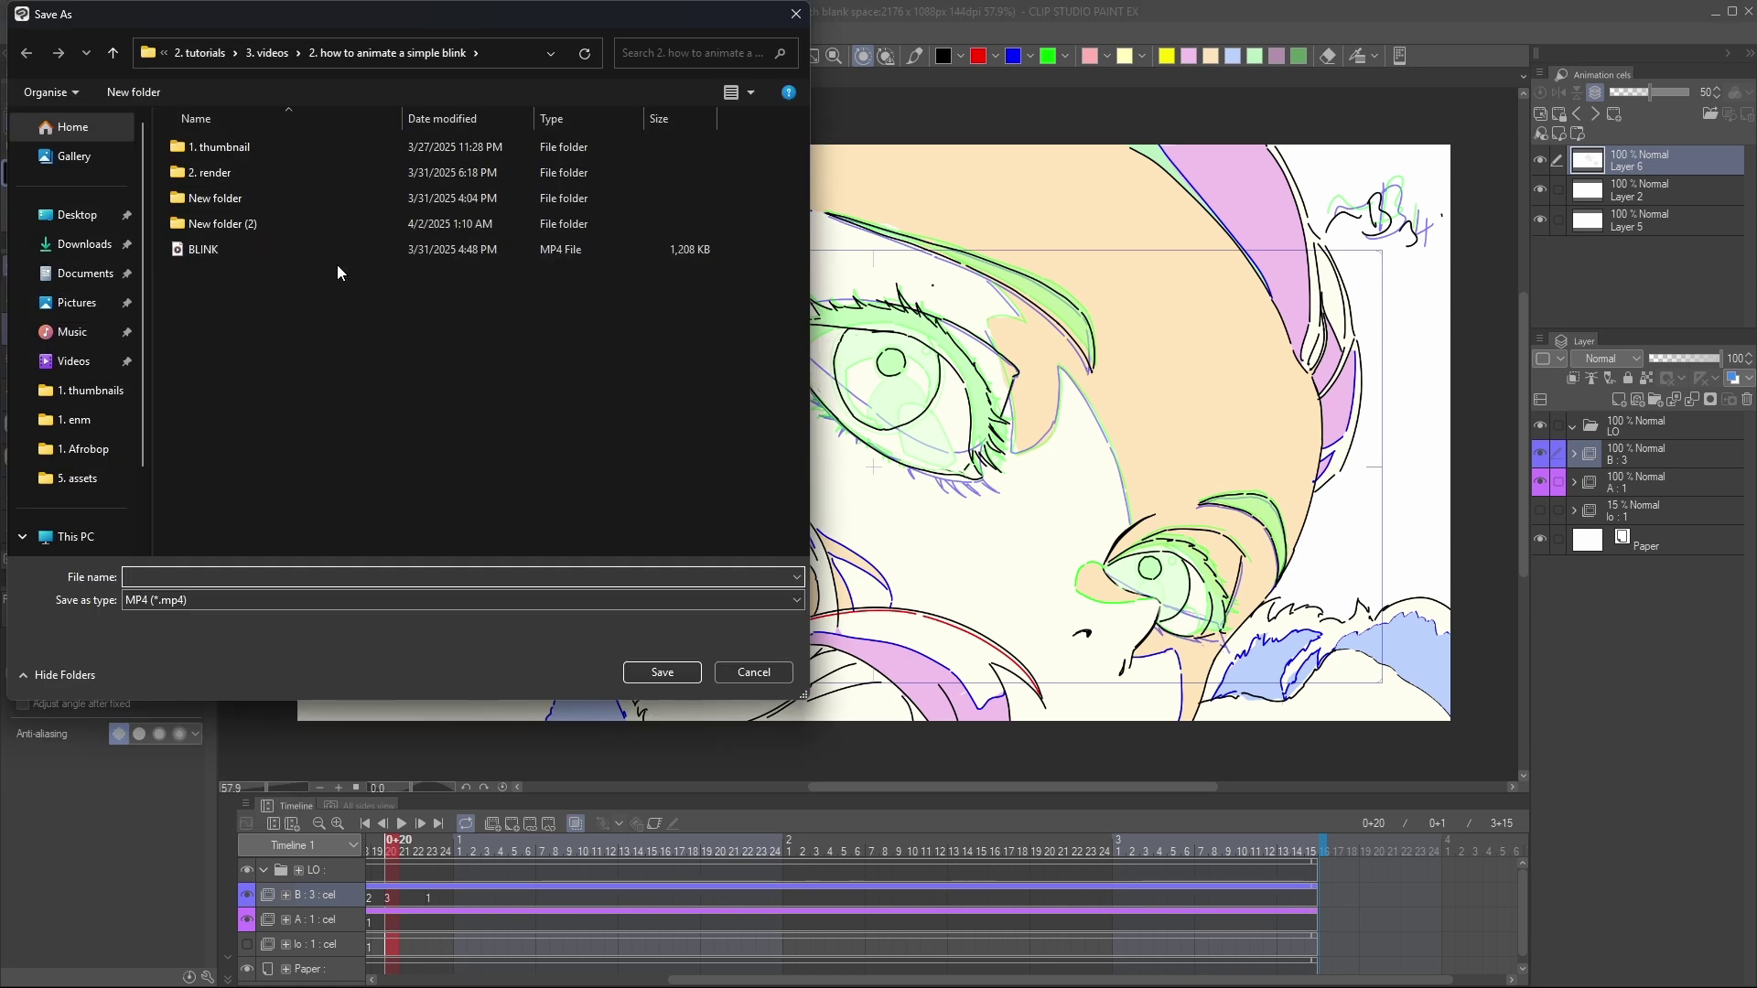
{"action": "double_click", "coordinate": [259, 171]}
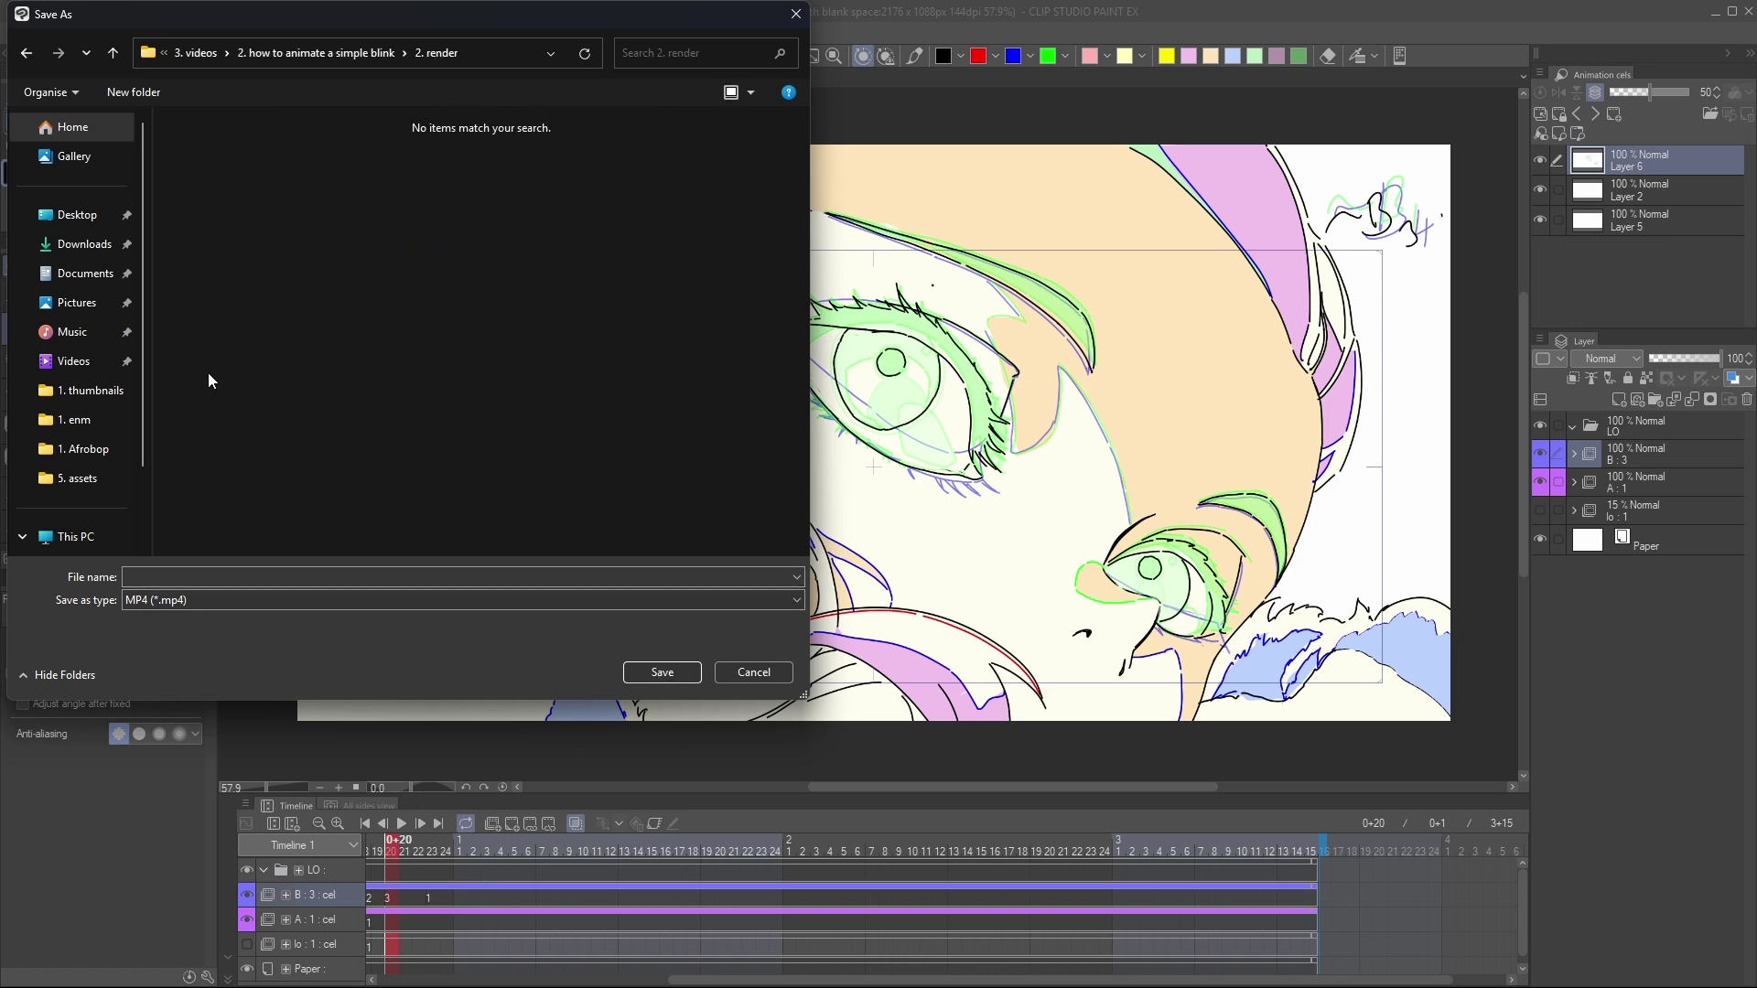
{"action": "left_click", "coordinate": [167, 582]}
{"action": "type", "text": "blink animation"}
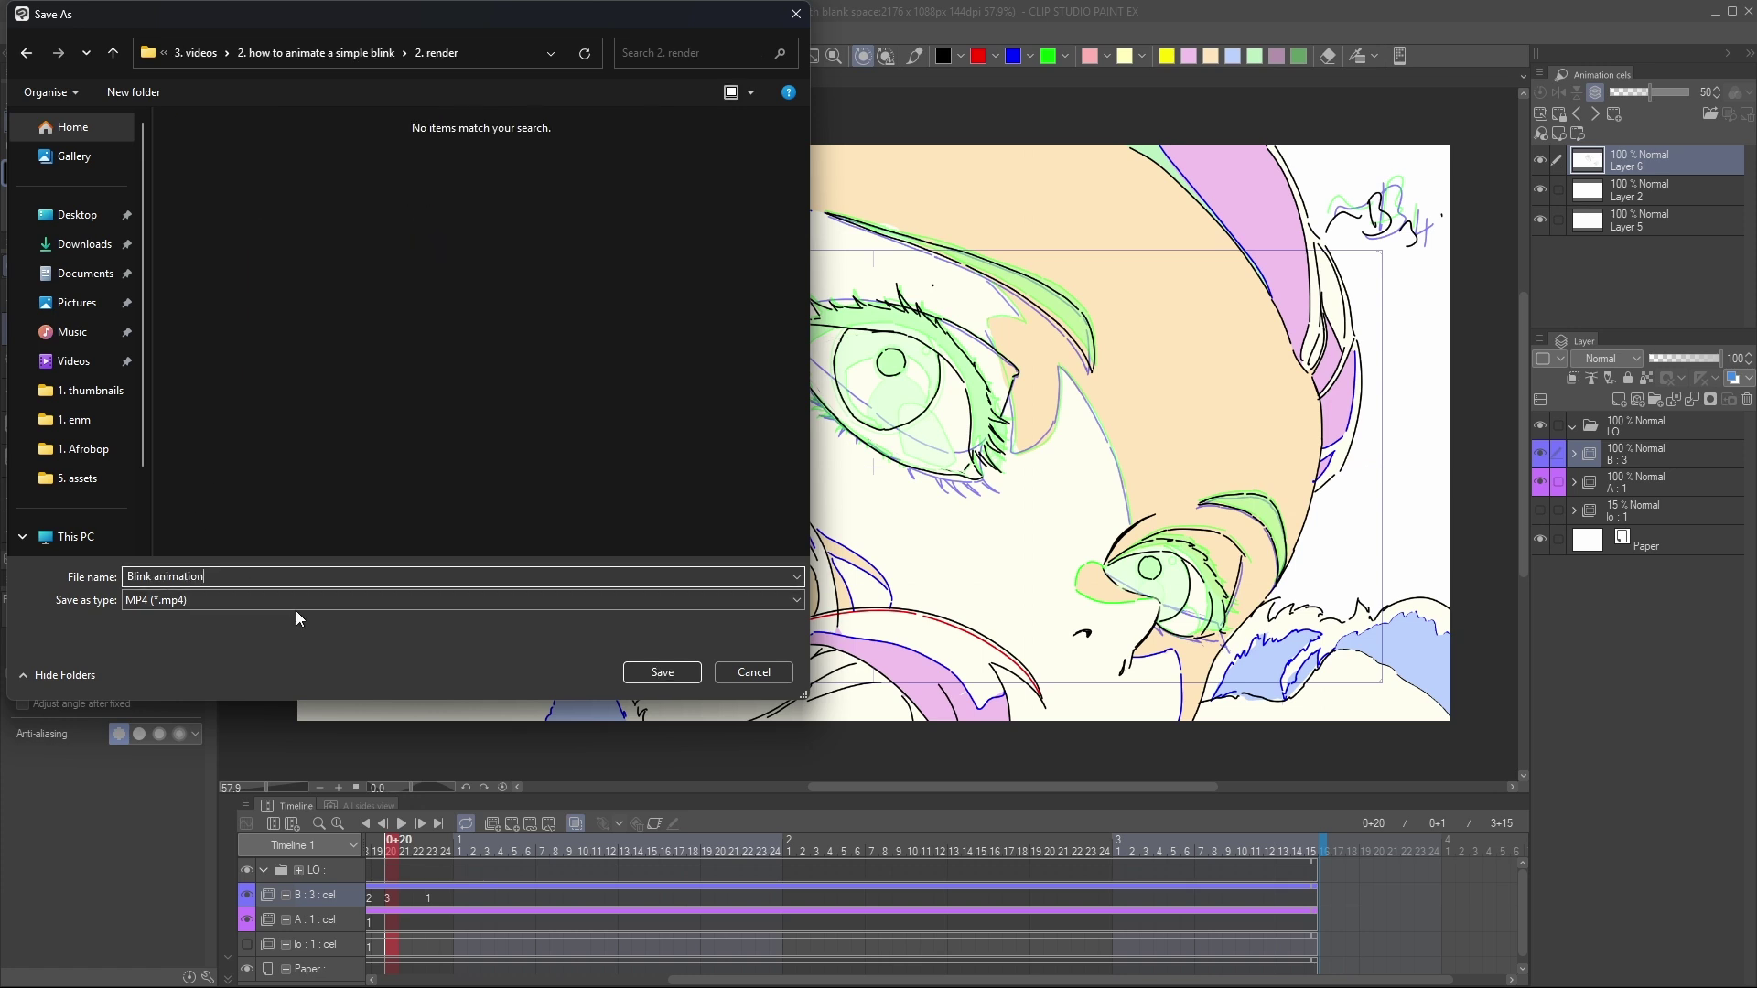
{"action": "left_click", "coordinate": [664, 672]}
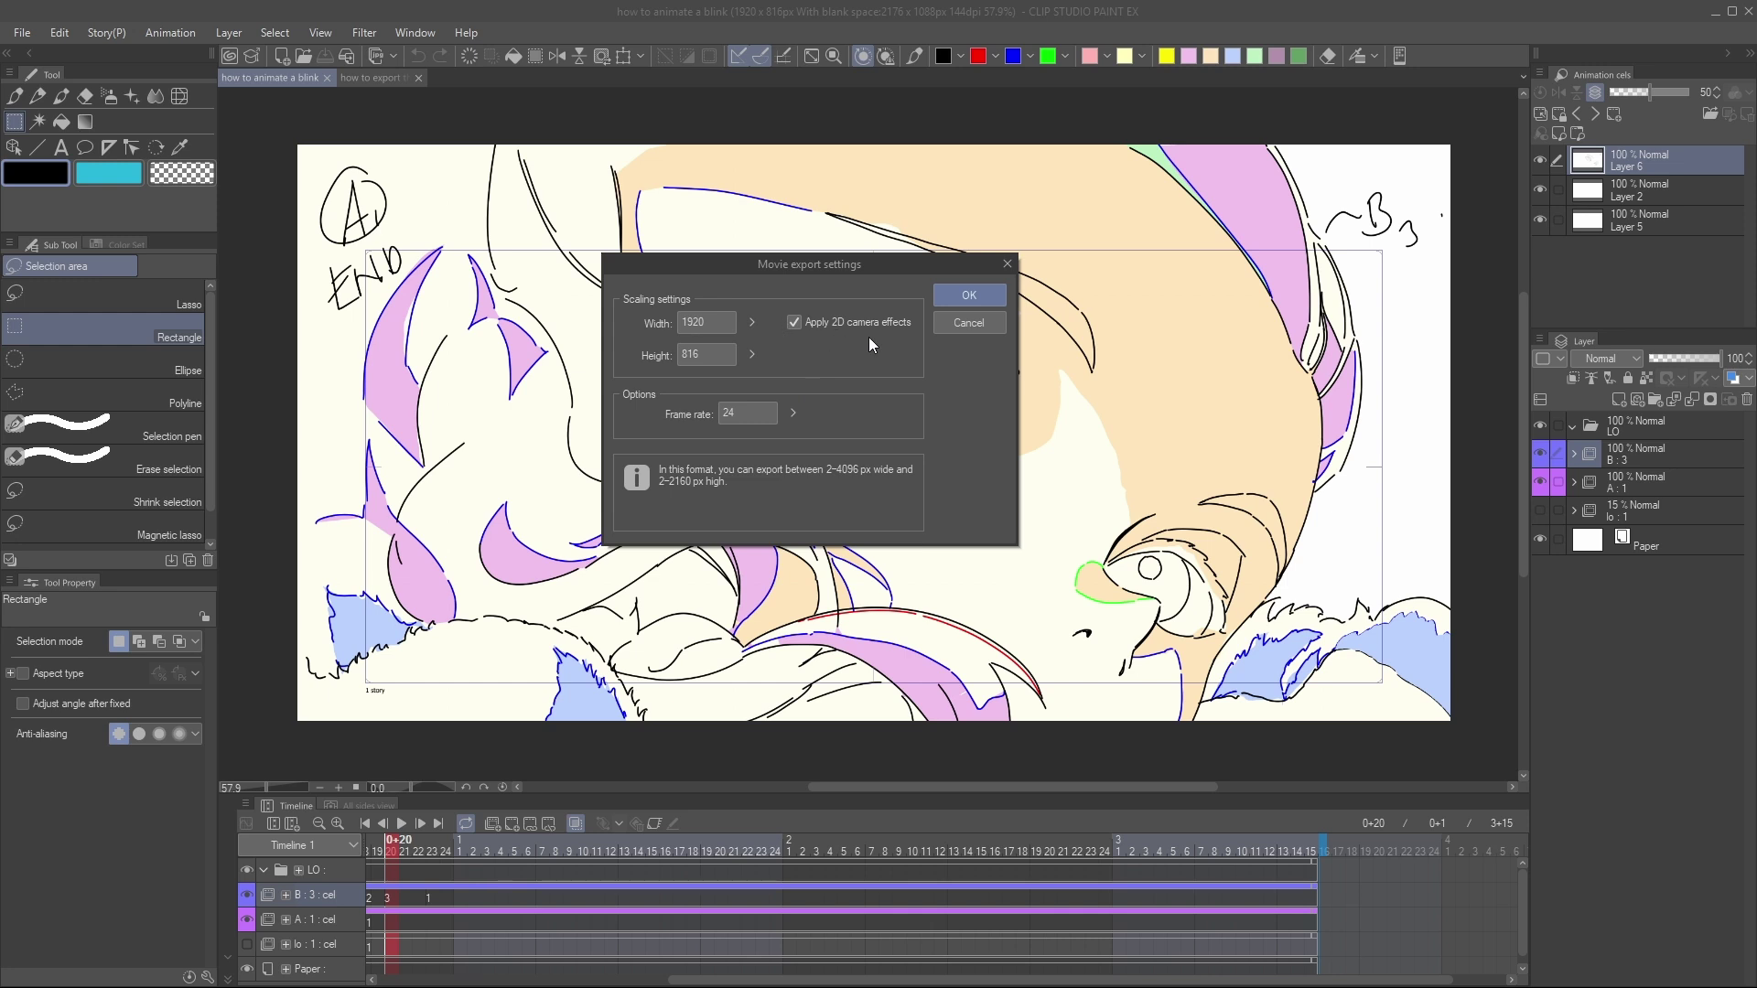
- Export the movie at 1920×816, 24 fps, then play the Blink animation video from the 2. render folder
{"action": "left_click", "coordinate": [969, 295]}
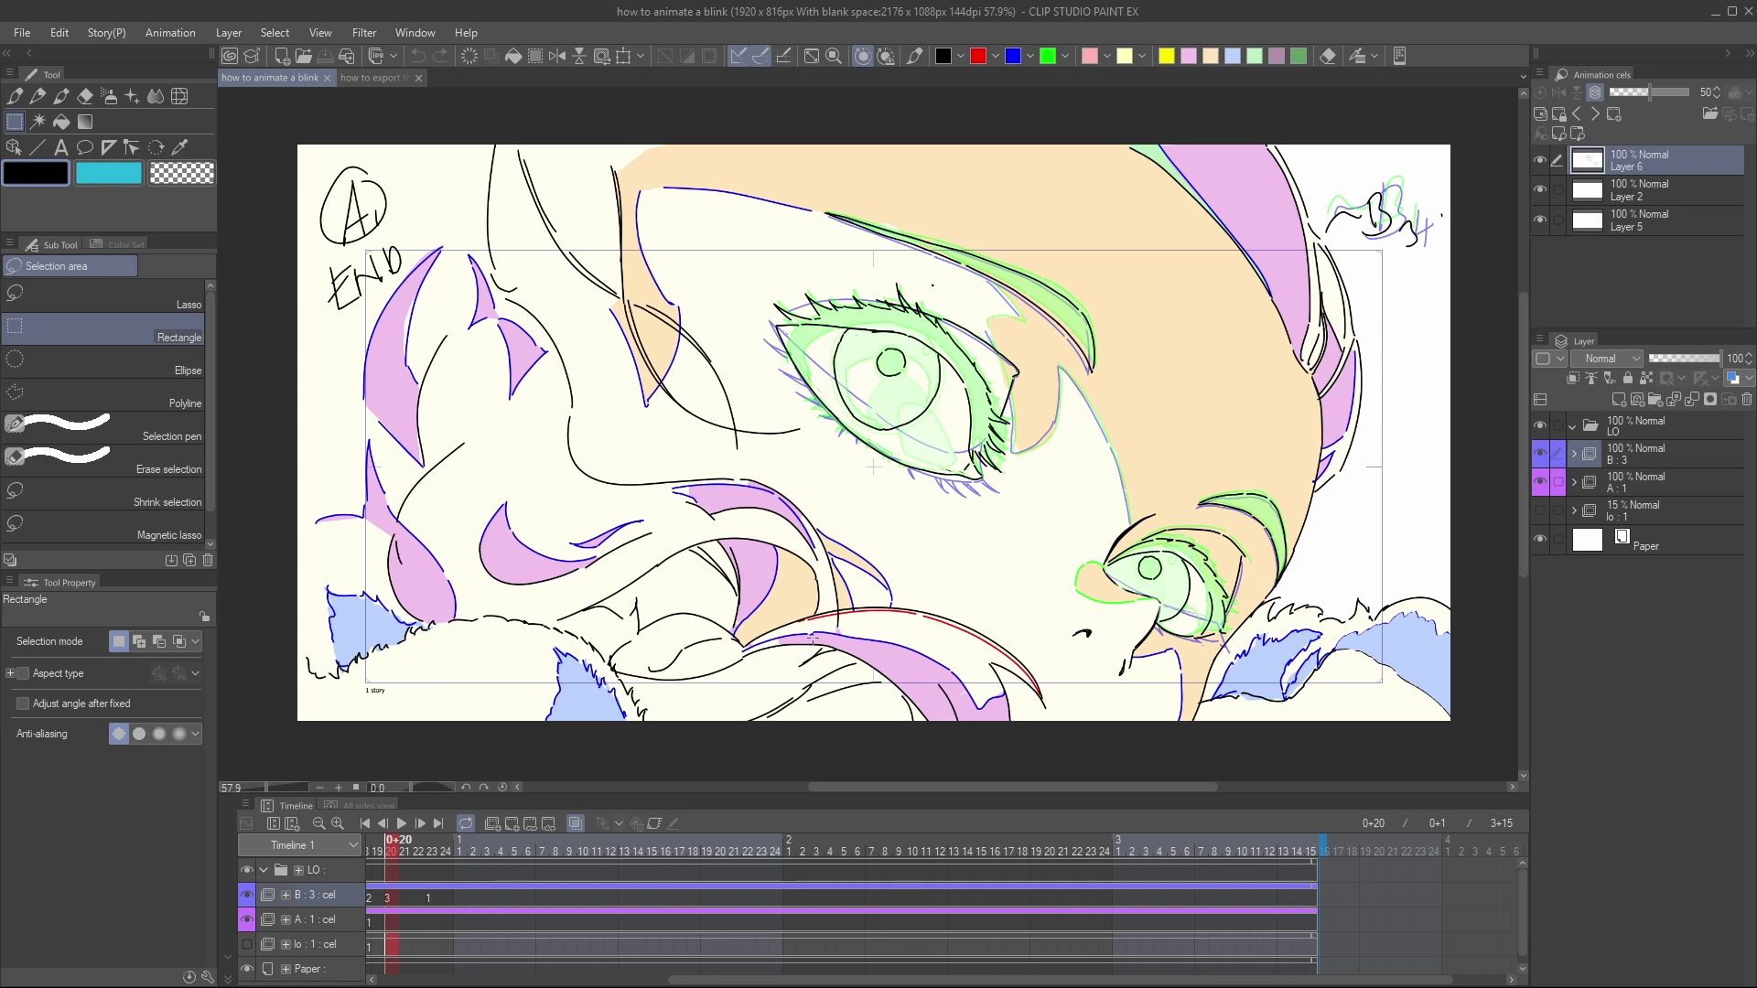
{"action": "key", "text": "alt+Tab"}
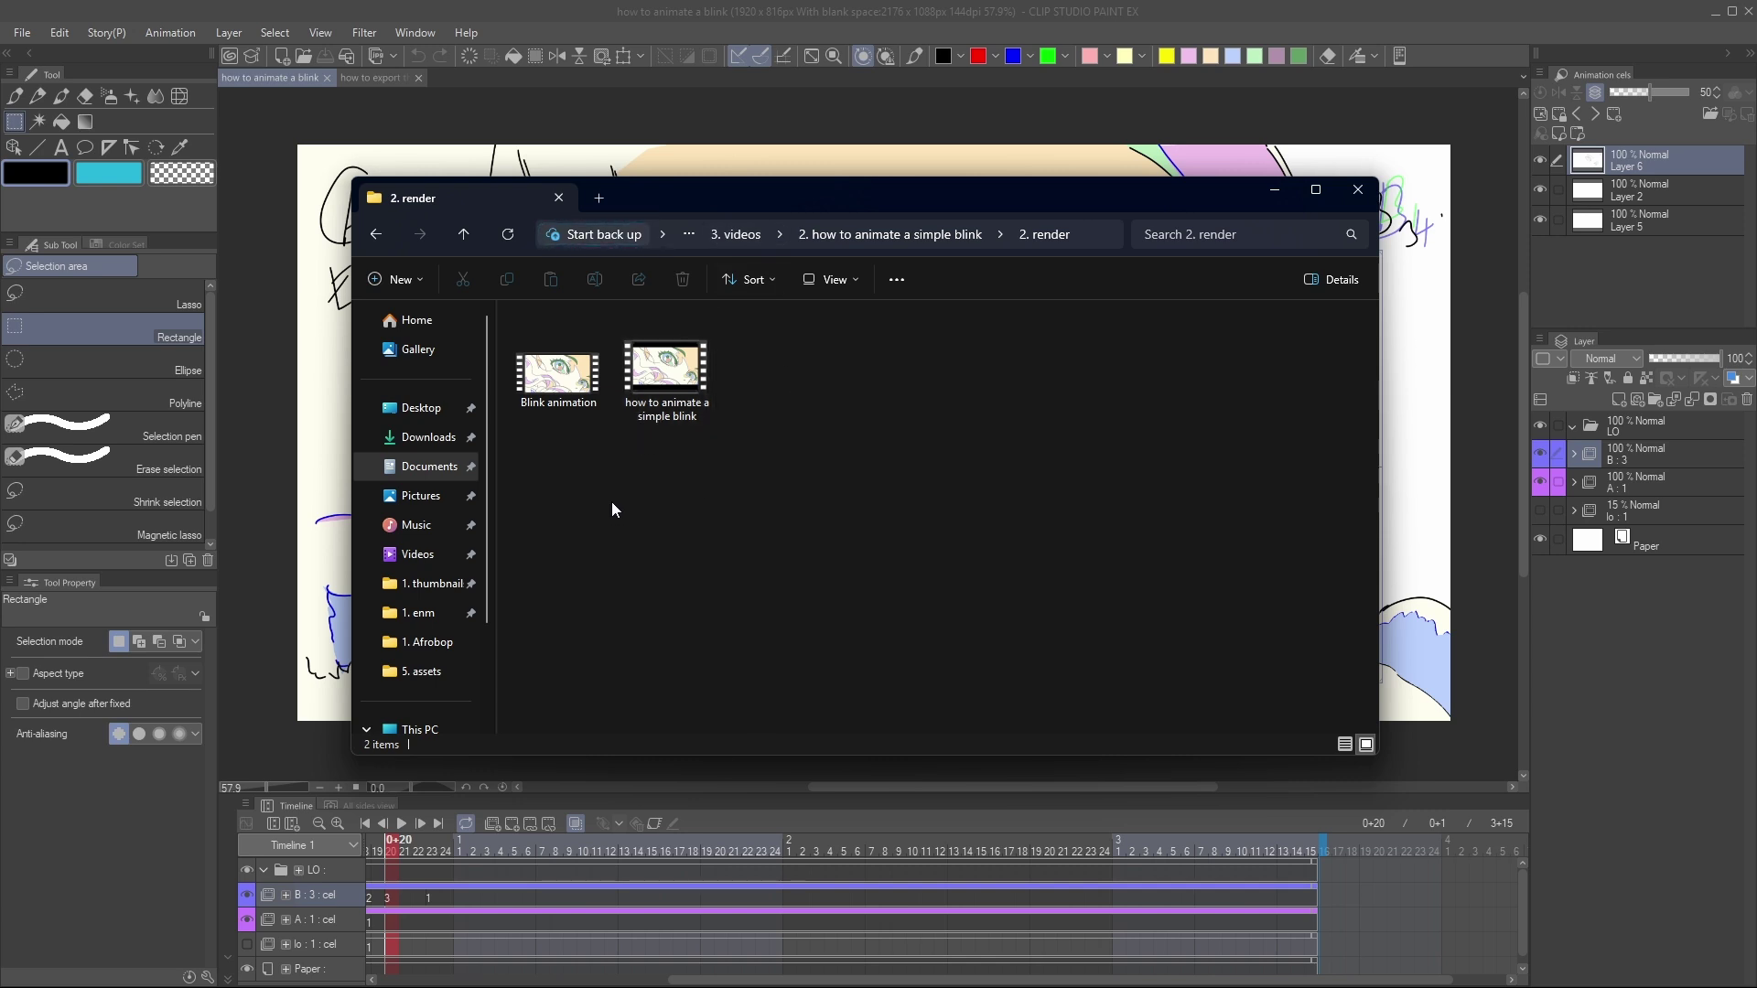
{"action": "left_click", "coordinate": [552, 382]}
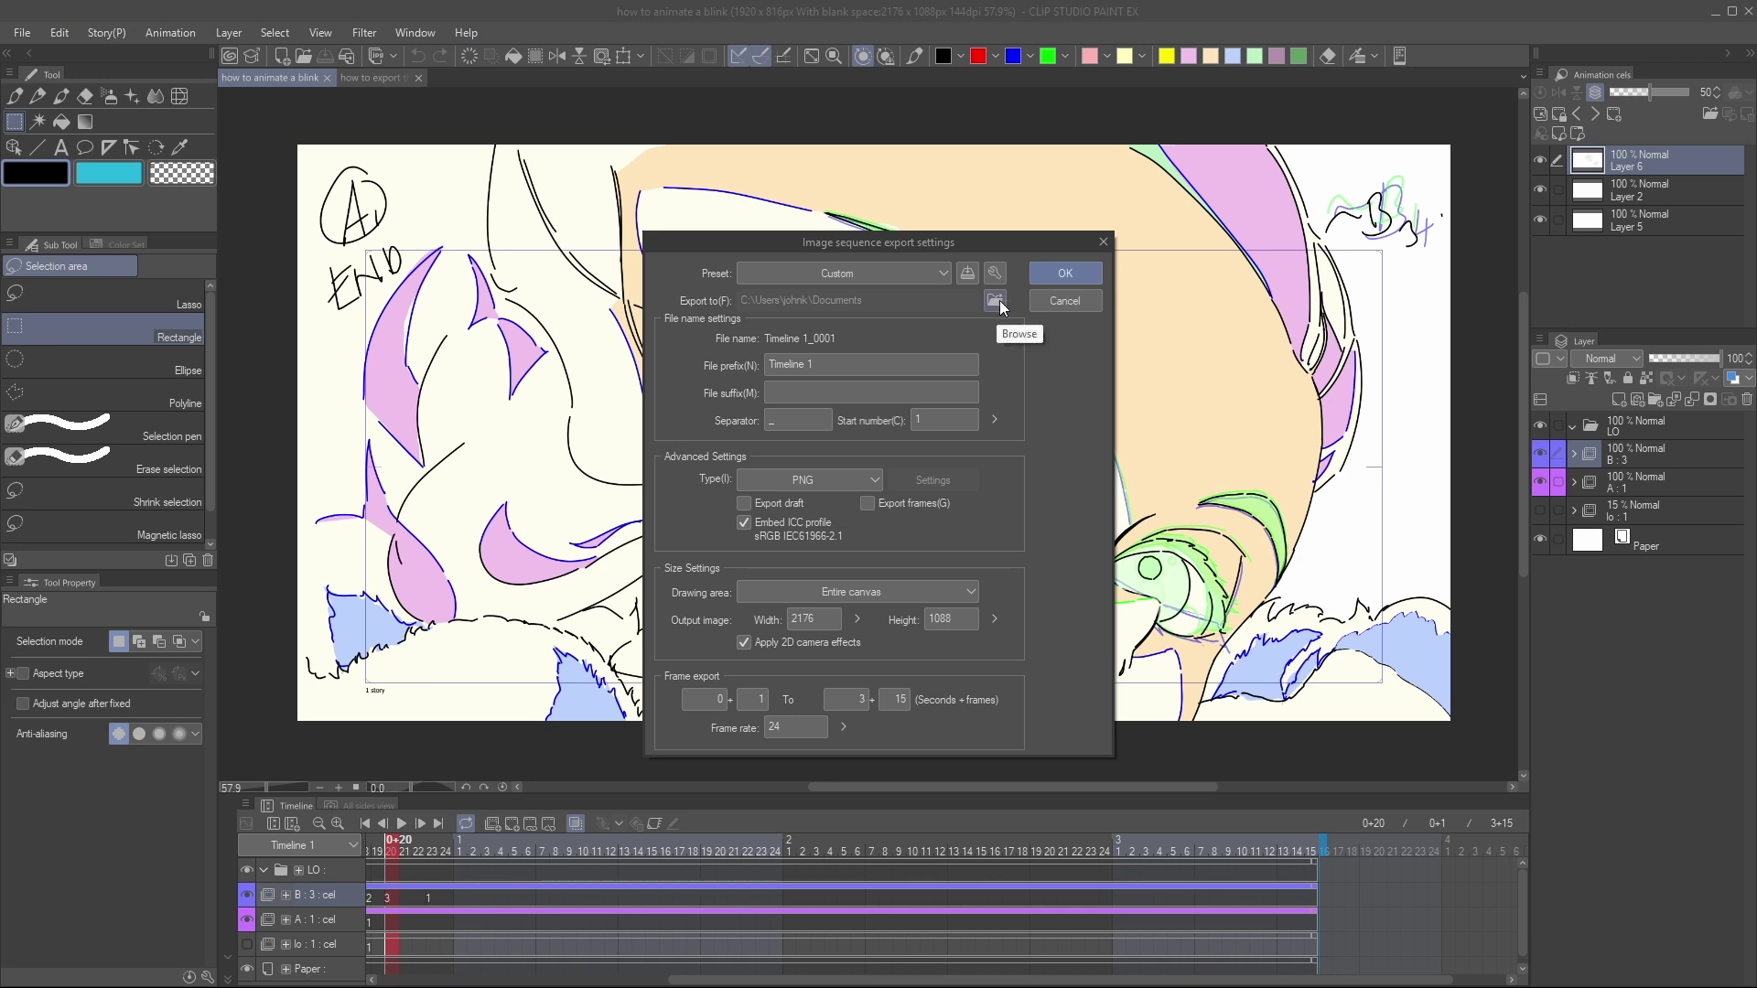
- Browse through 6. youtube, 2. tutorials, 3. videos and the blink tutorial folder into 2. render
{"action": "left_click", "coordinate": [1000, 300]}
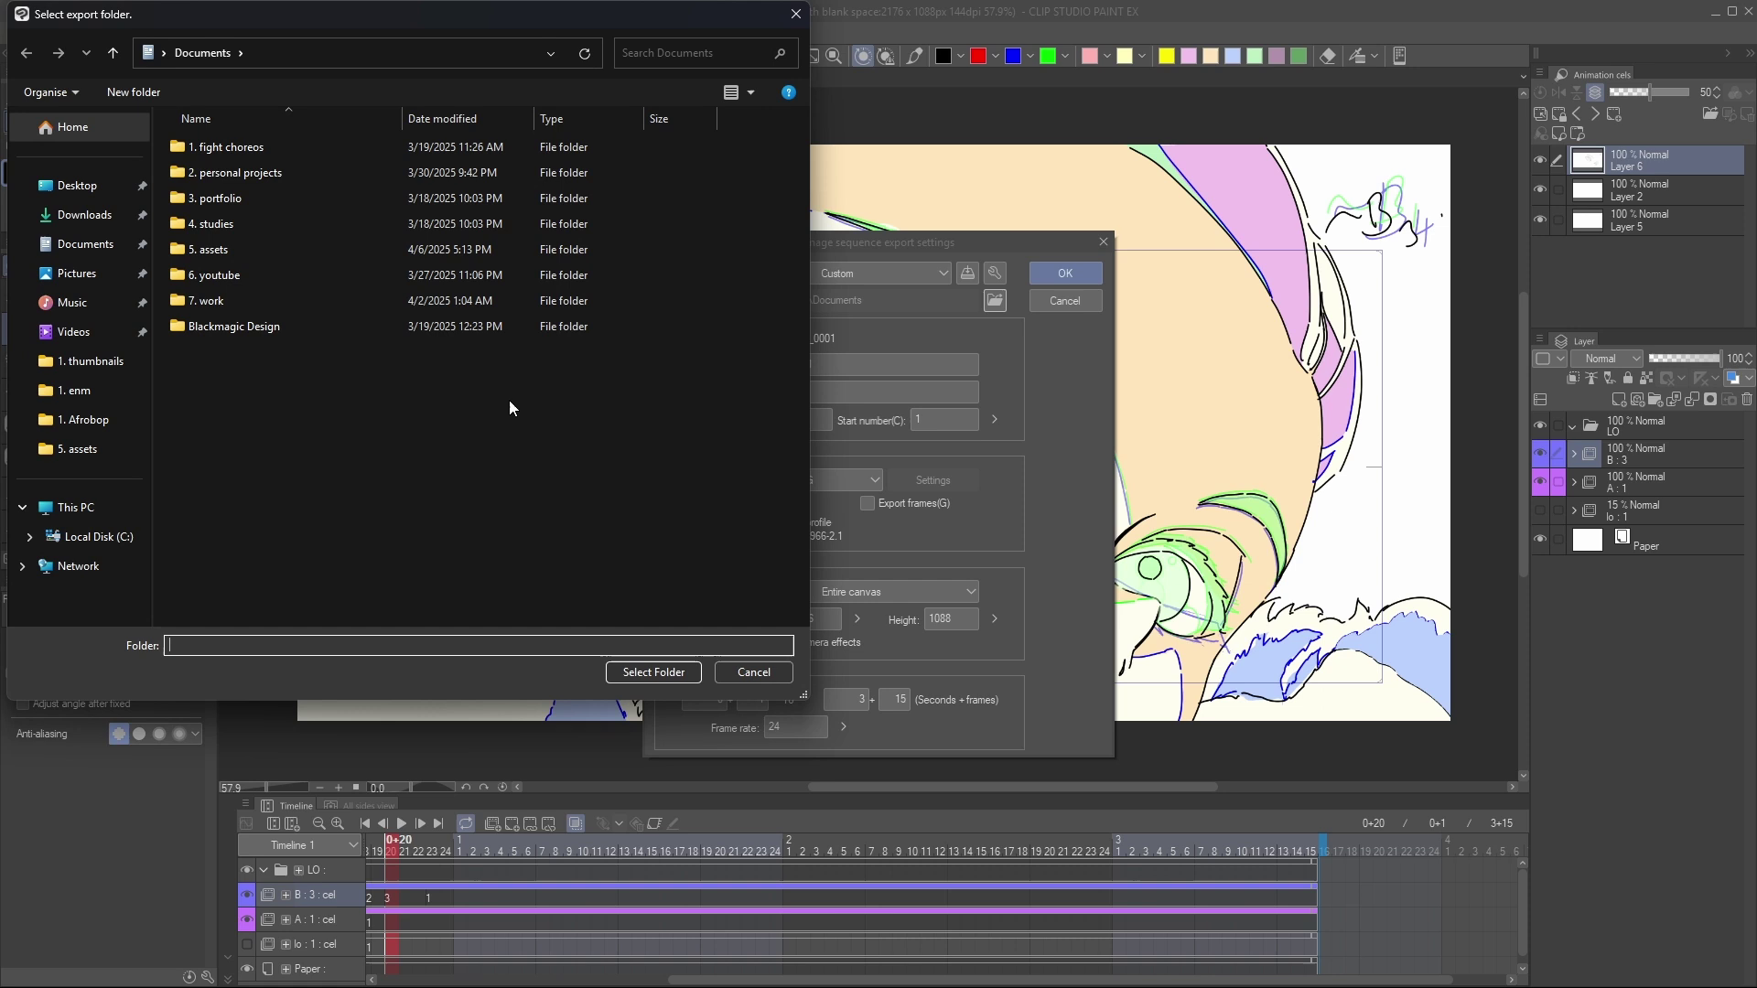
{"action": "double_click", "coordinate": [219, 278]}
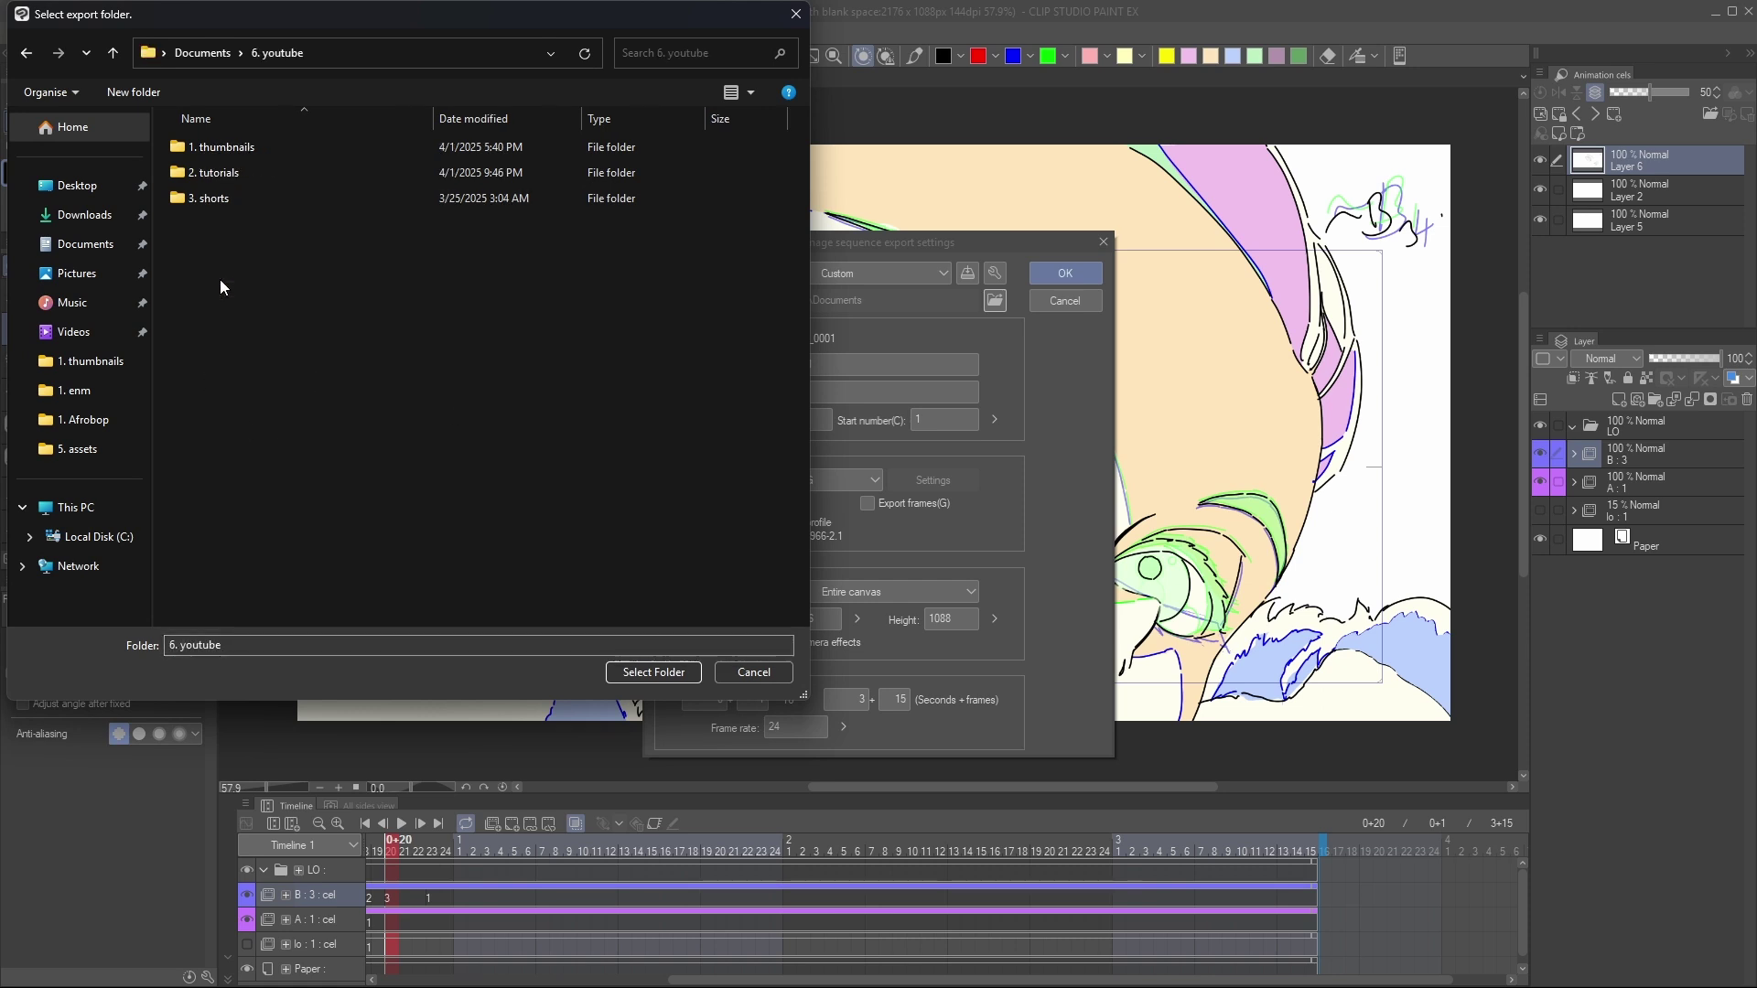
{"action": "double_click", "coordinate": [232, 172]}
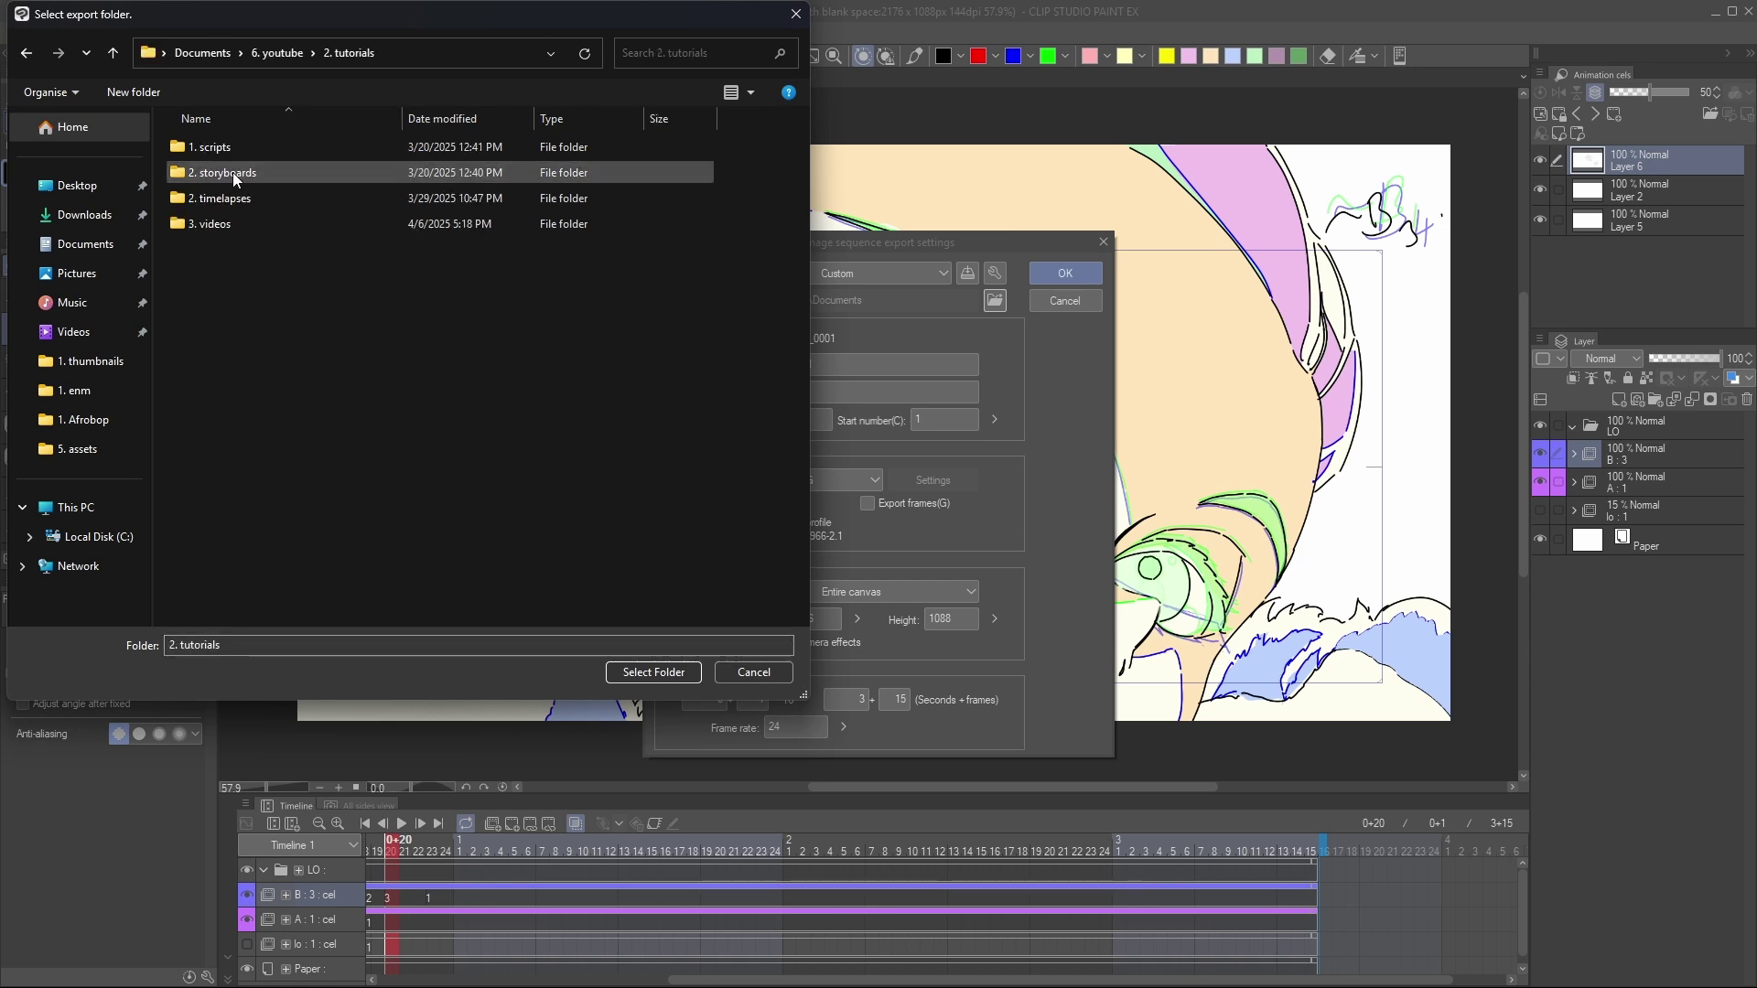
{"action": "double_click", "coordinate": [245, 224]}
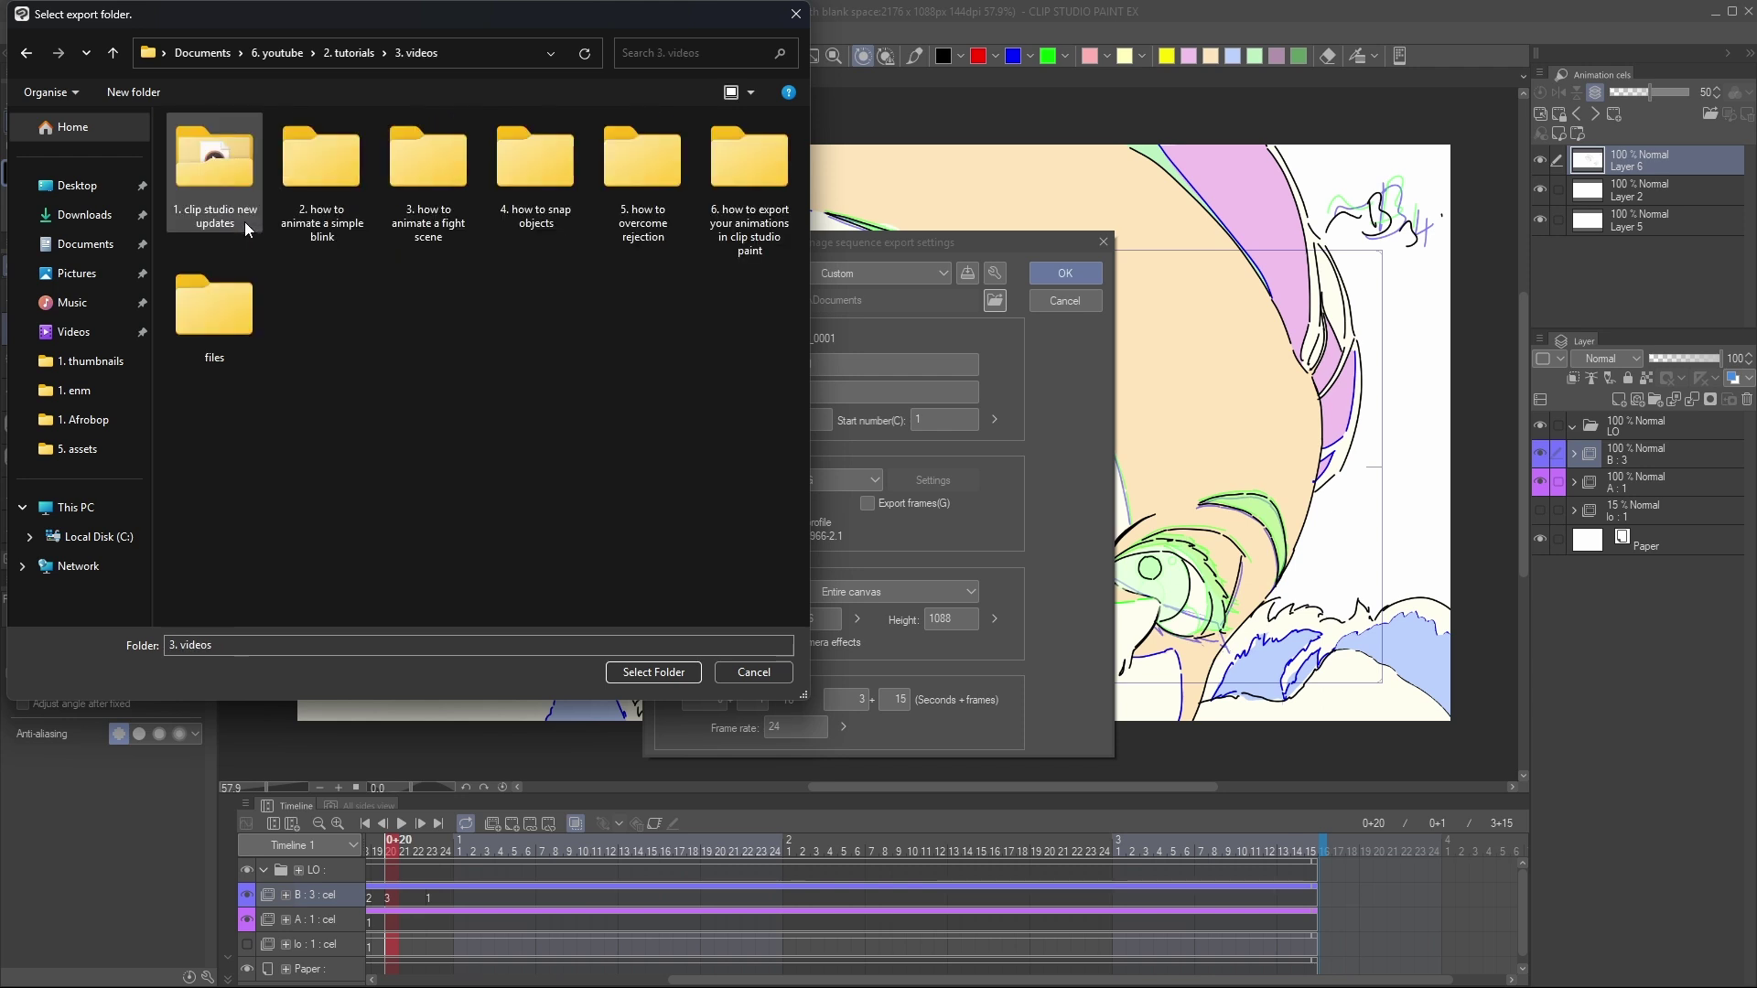
{"action": "double_click", "coordinate": [321, 220]}
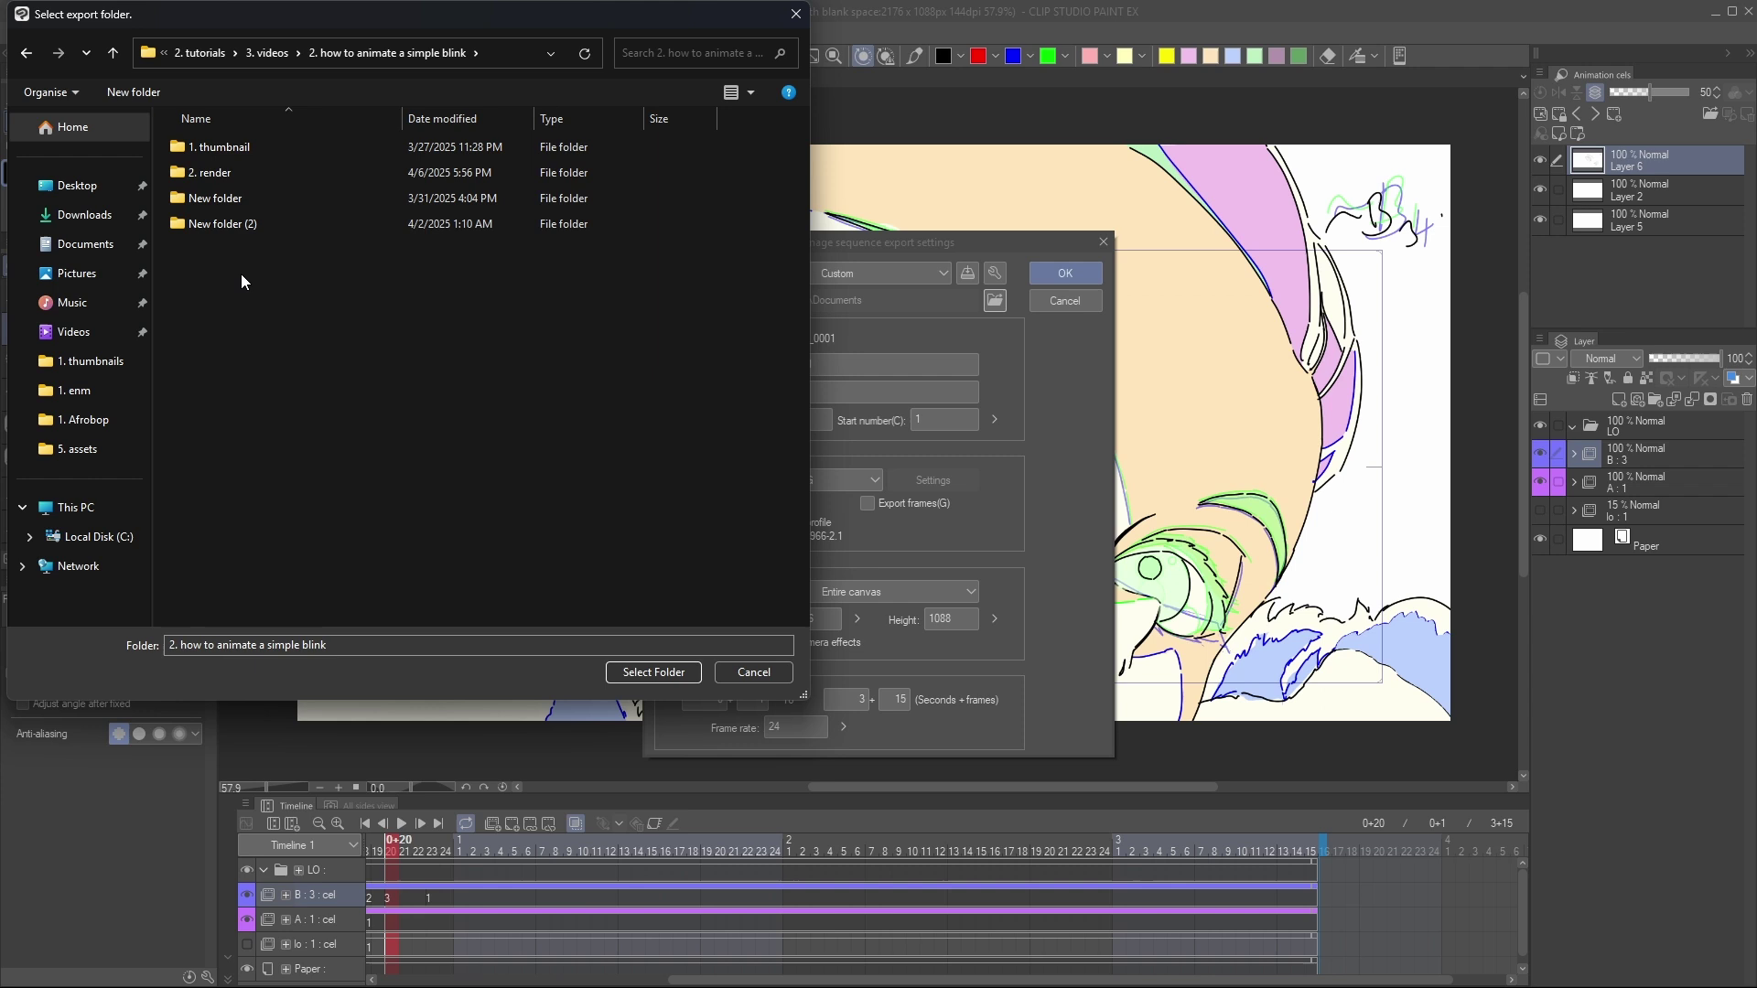
{"action": "left_click", "coordinate": [233, 171]}
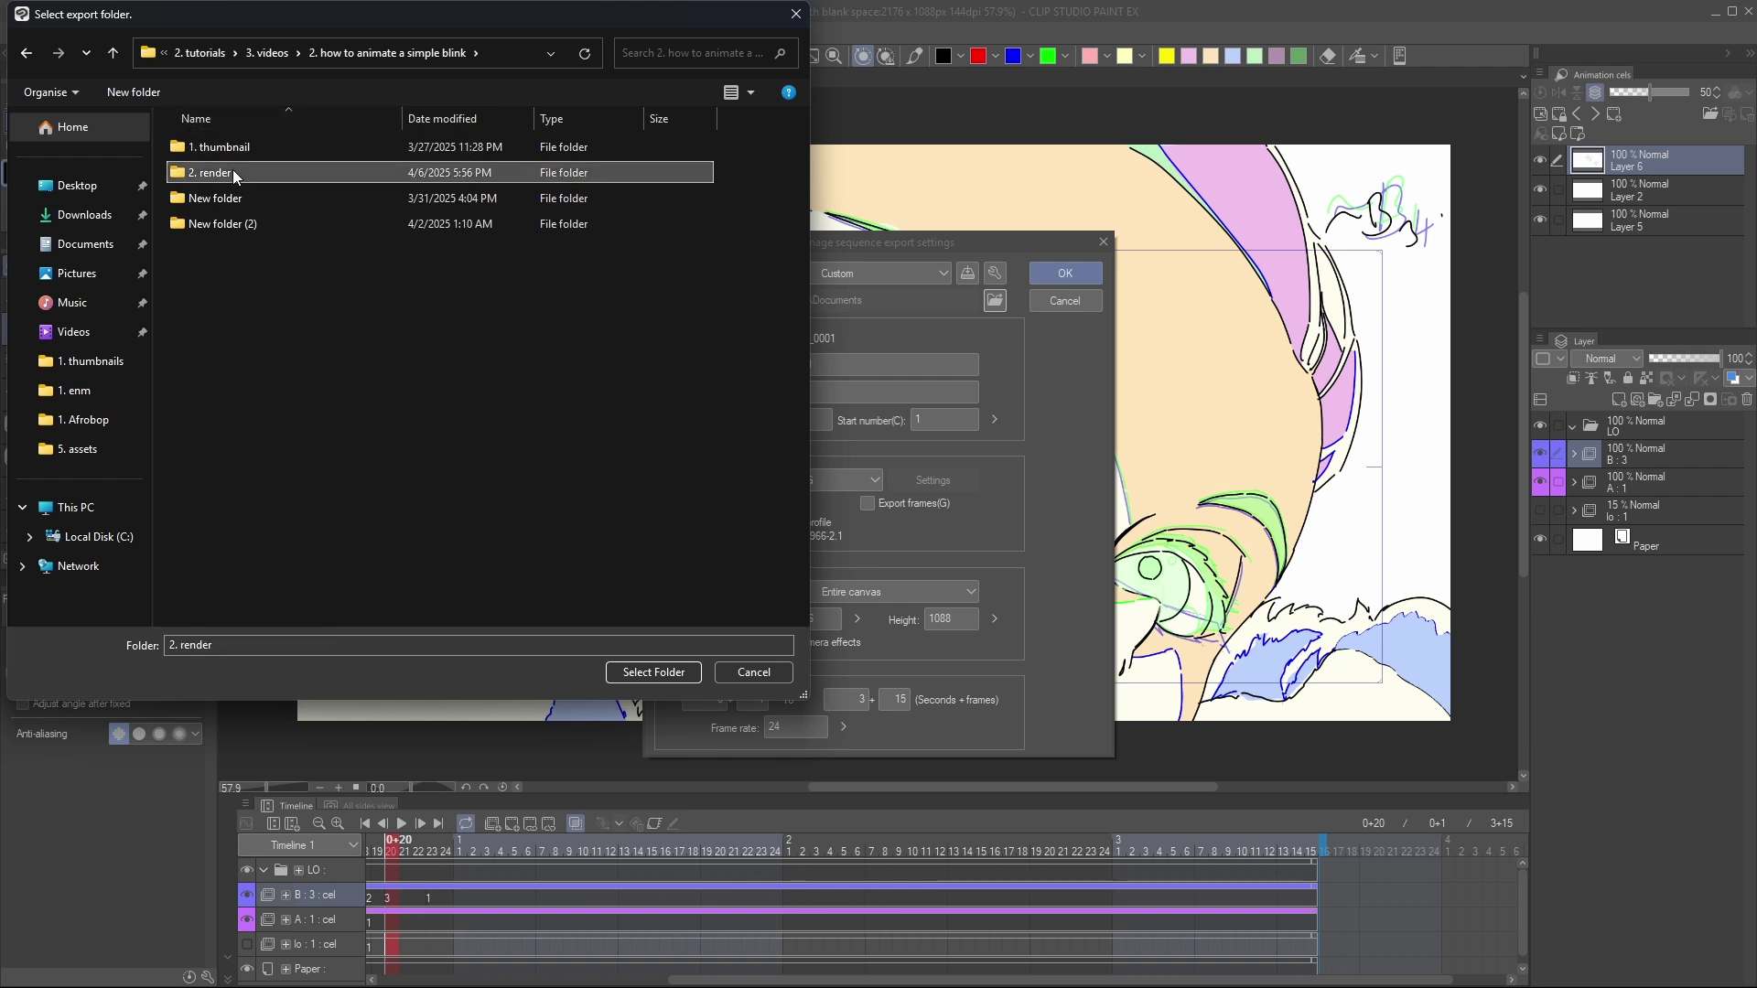
{"action": "double_click", "coordinate": [233, 172]}
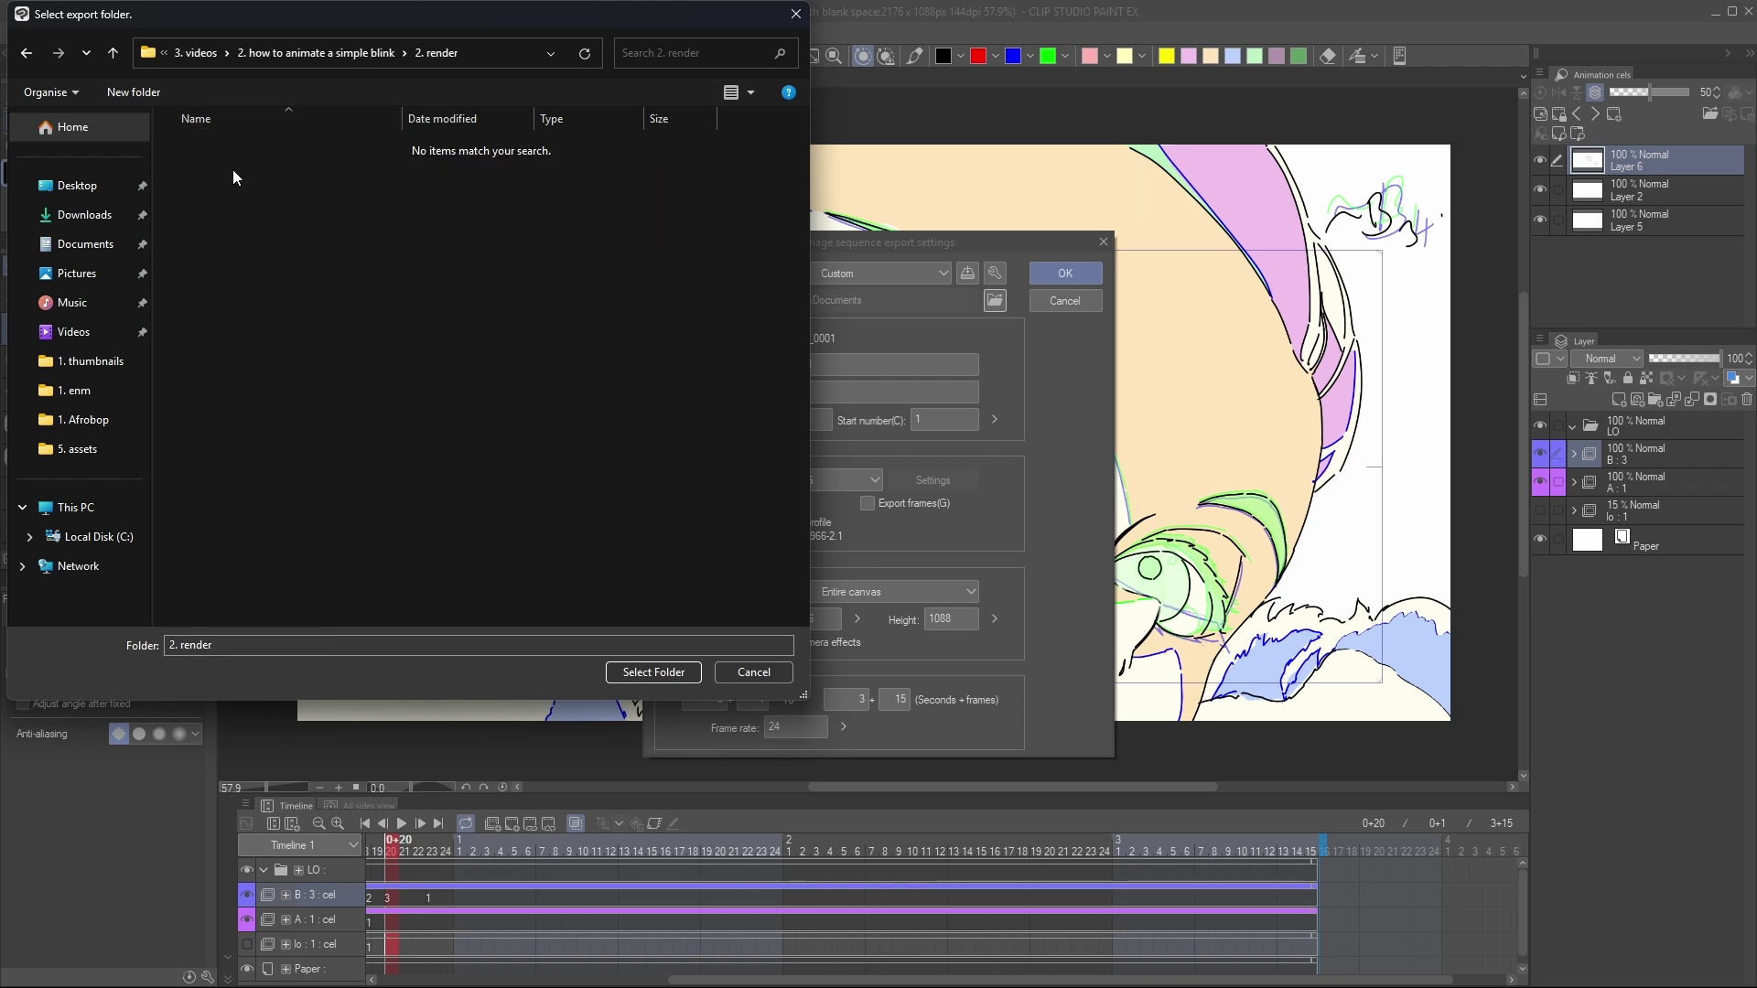
- Create a folder named A inside 2. render and select it as the export location
{"action": "left_click", "coordinate": [135, 92]}
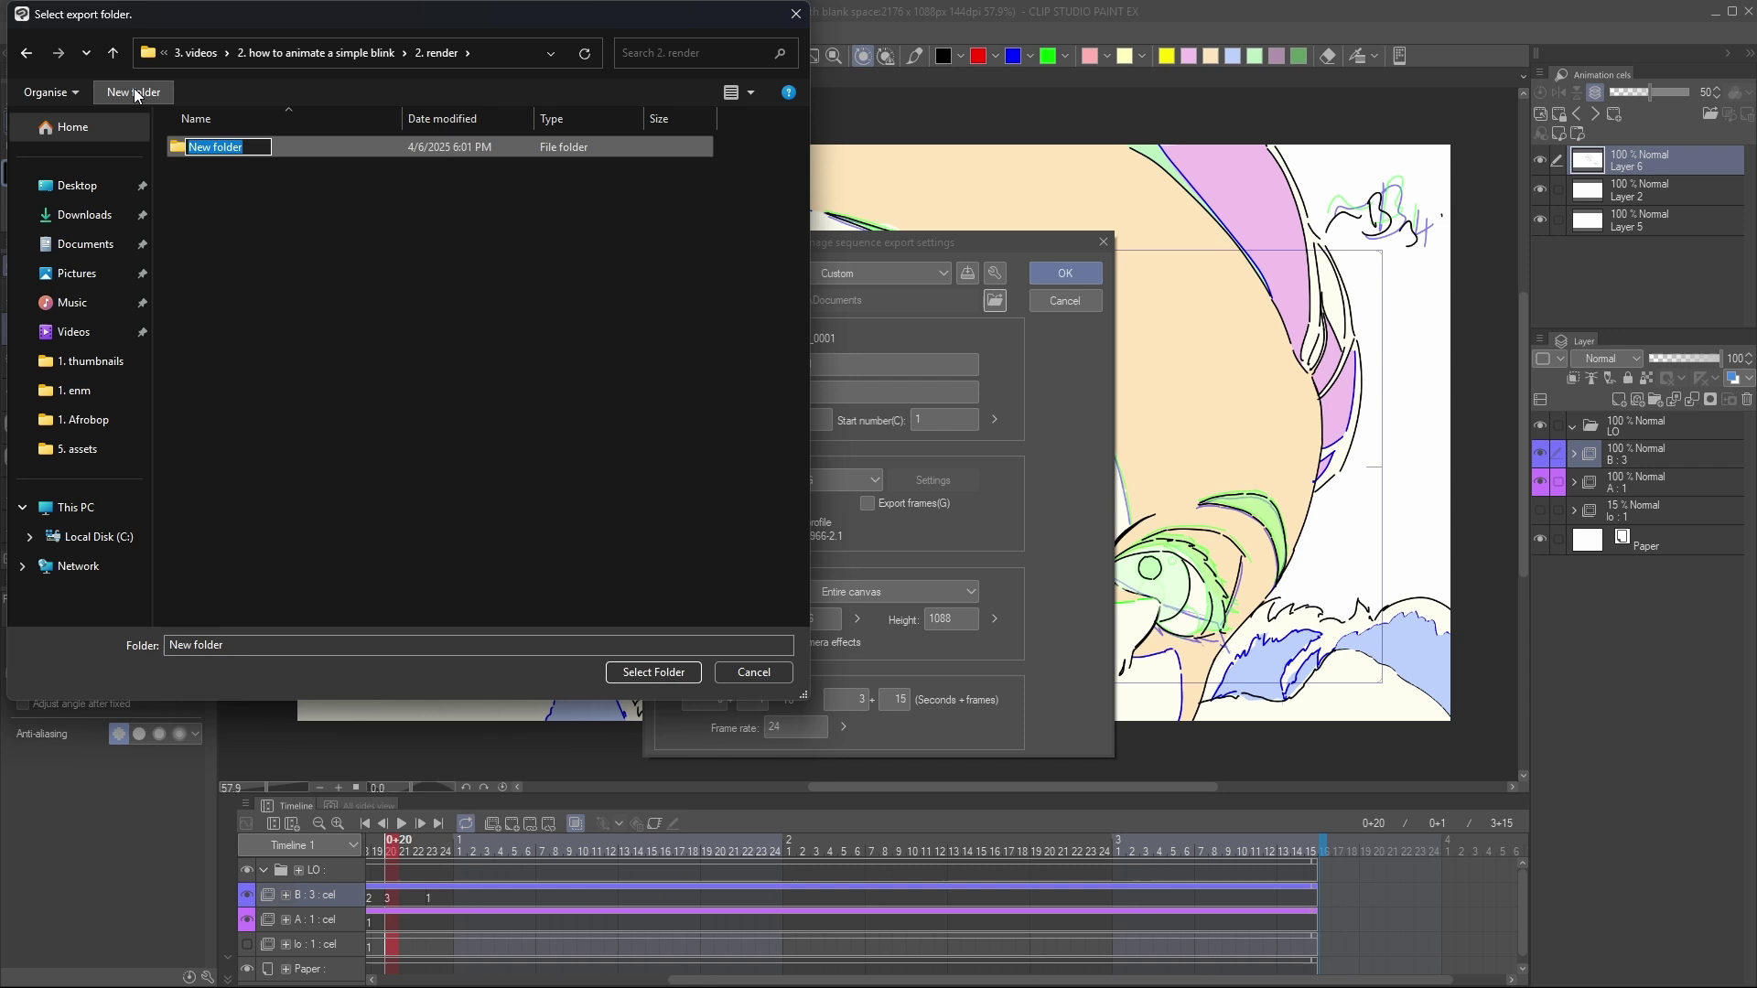
{"action": "type", "text": "A"}
{"action": "left_click", "coordinate": [234, 194]}
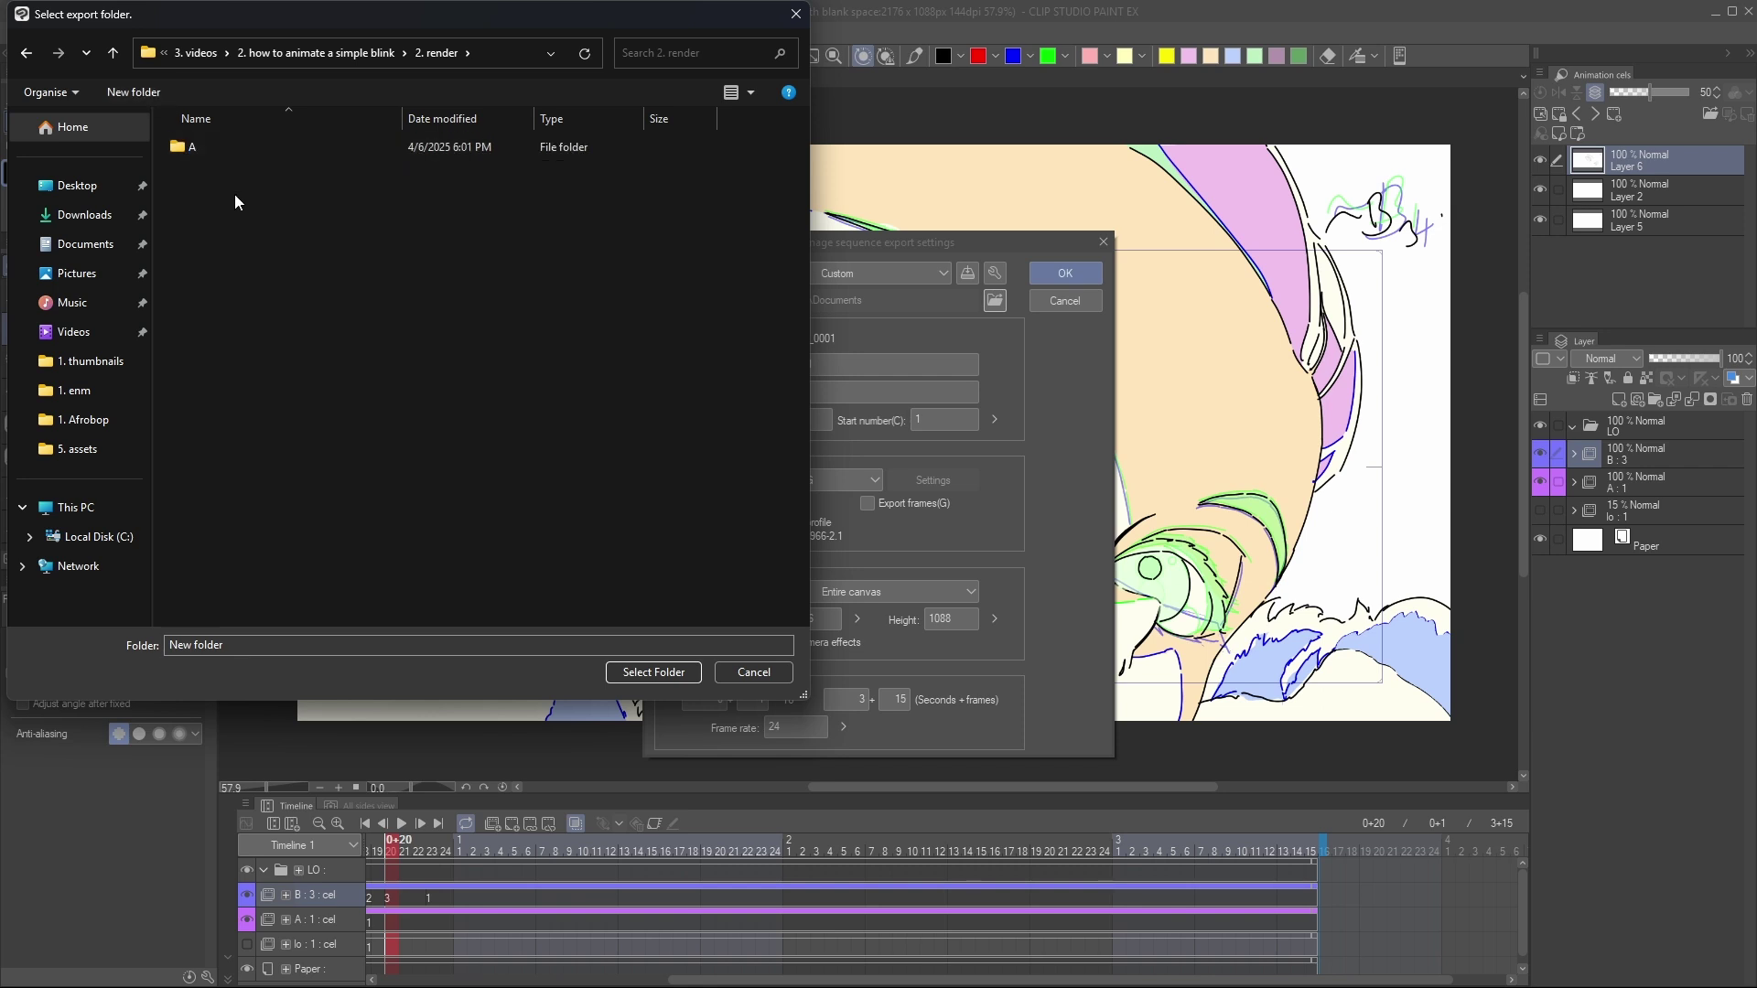
{"action": "double_click", "coordinate": [193, 148]}
{"action": "left_click", "coordinate": [651, 673]}
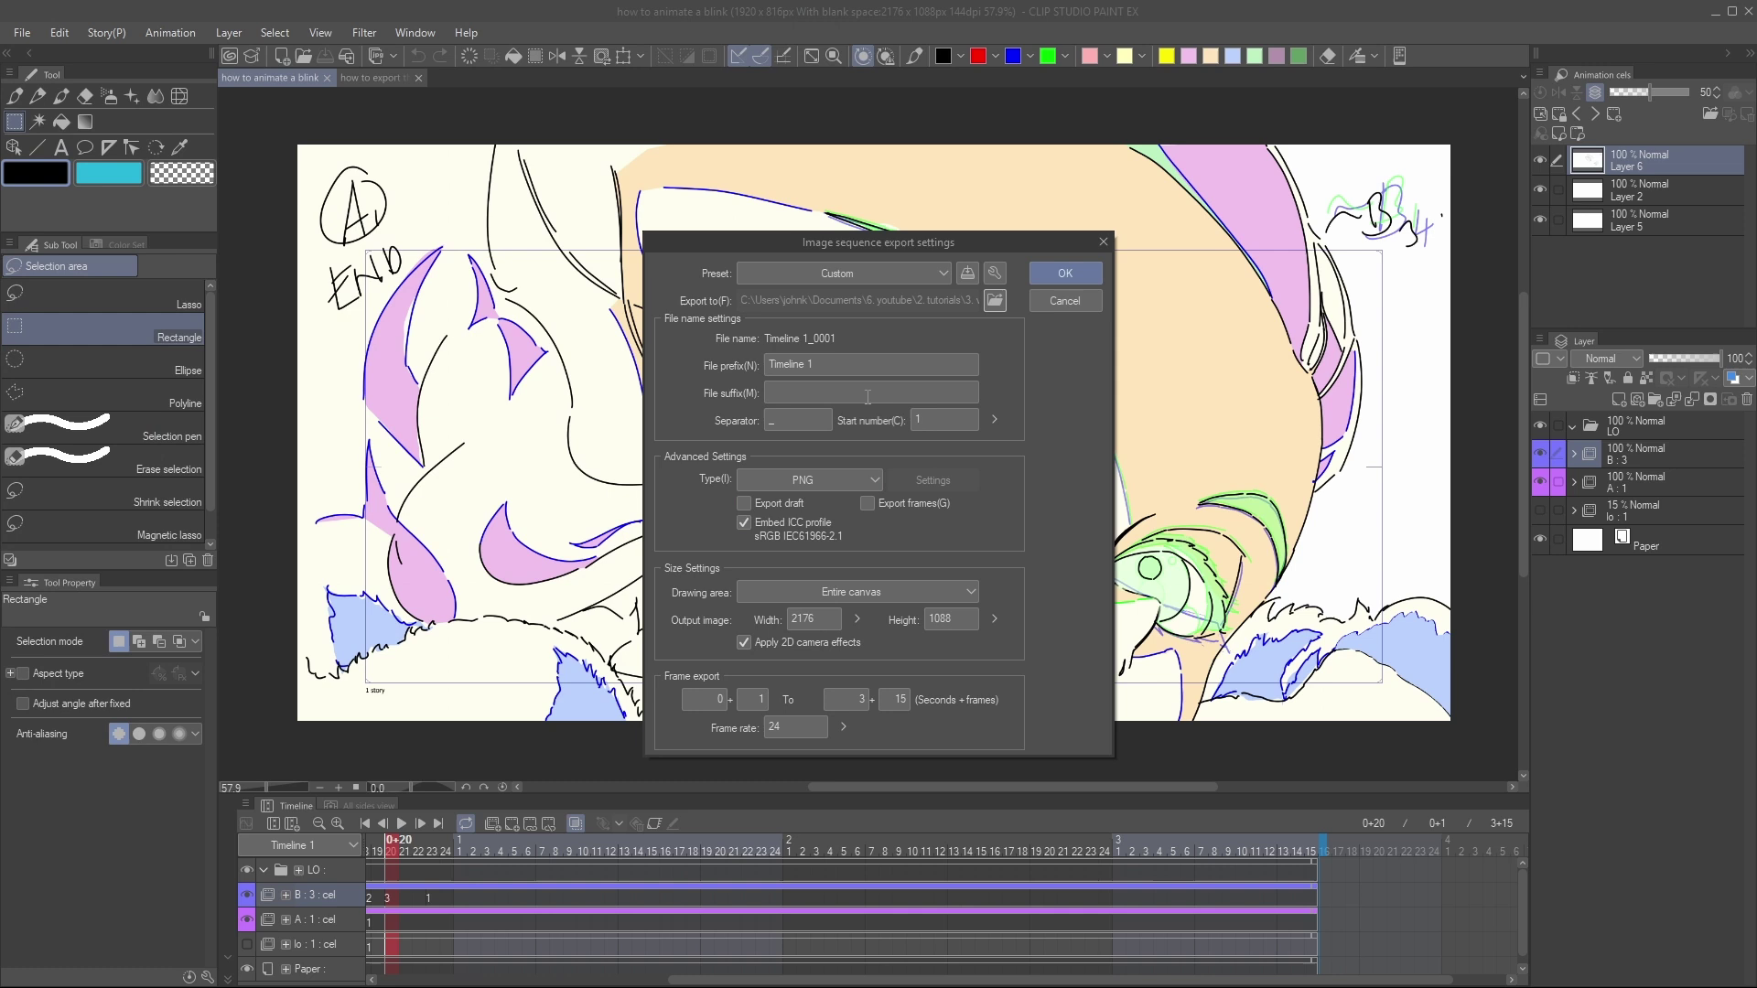
- Replace the Timeline 1 file prefix with A
{"action": "left_click_drag", "start_coordinate": [835, 373], "coordinate": [764, 374]}
{"action": "type", "text": "A"}
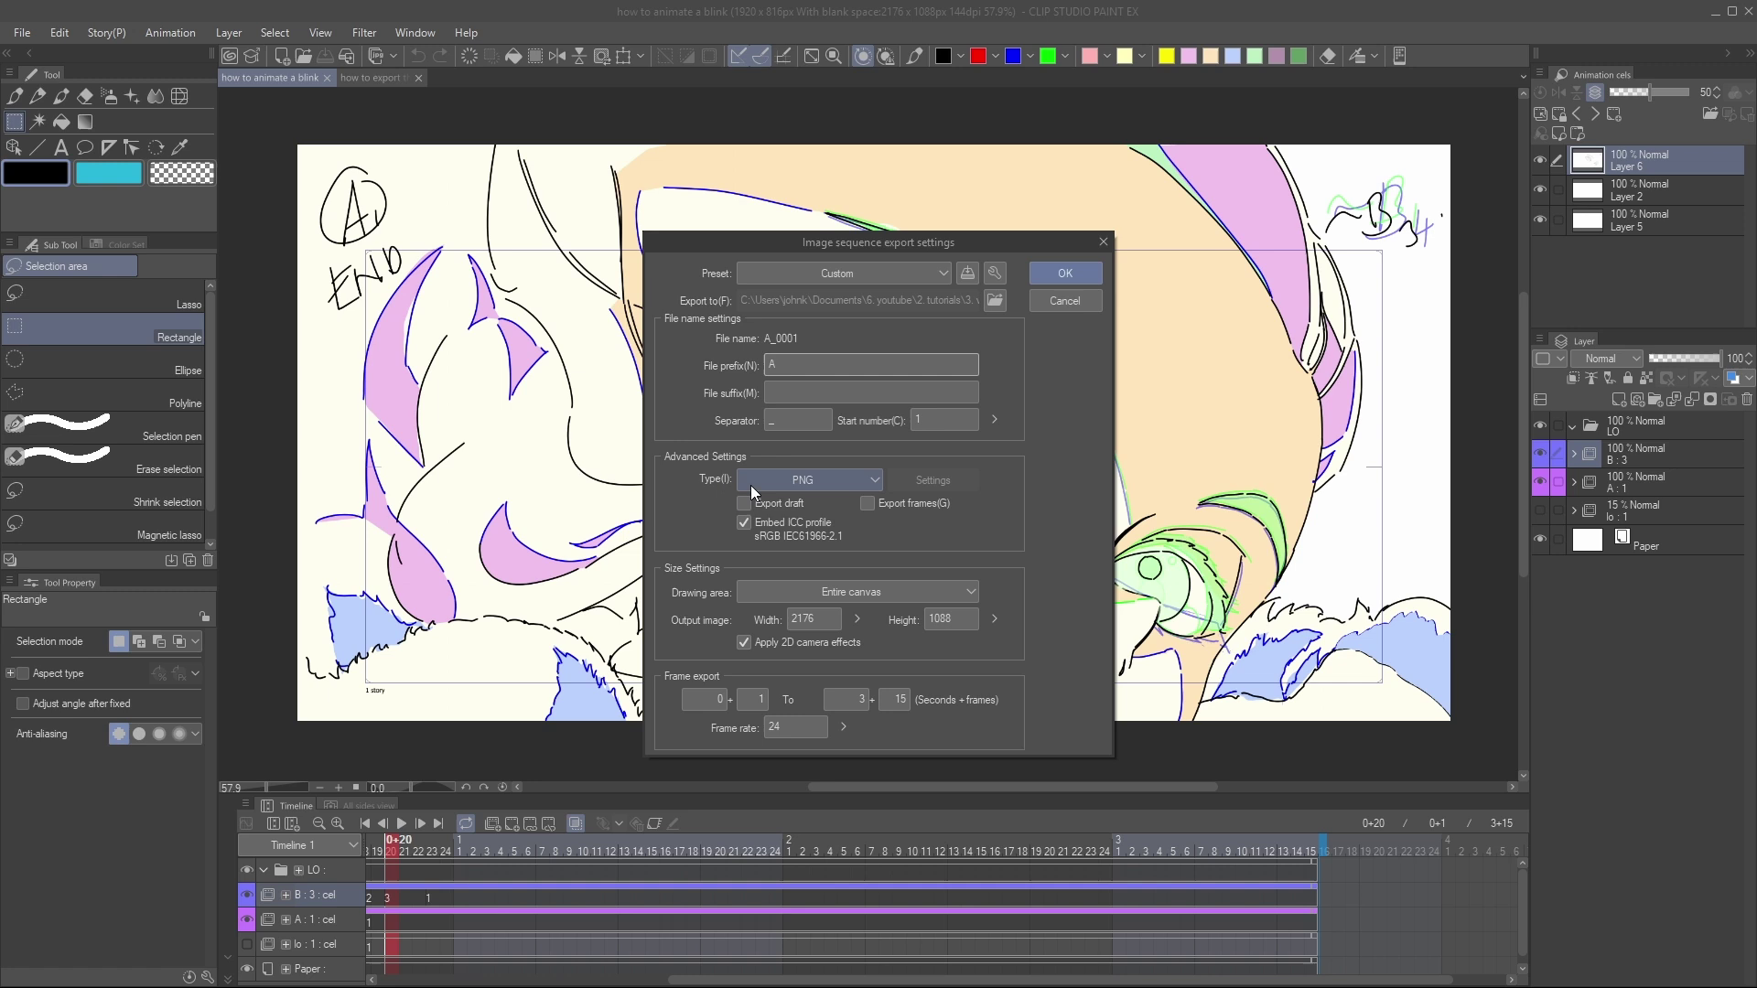
- Export the image sequence as PNG, Entire canvas, 2176×1088 at 24 fps
{"action": "left_click", "coordinate": [842, 481]}
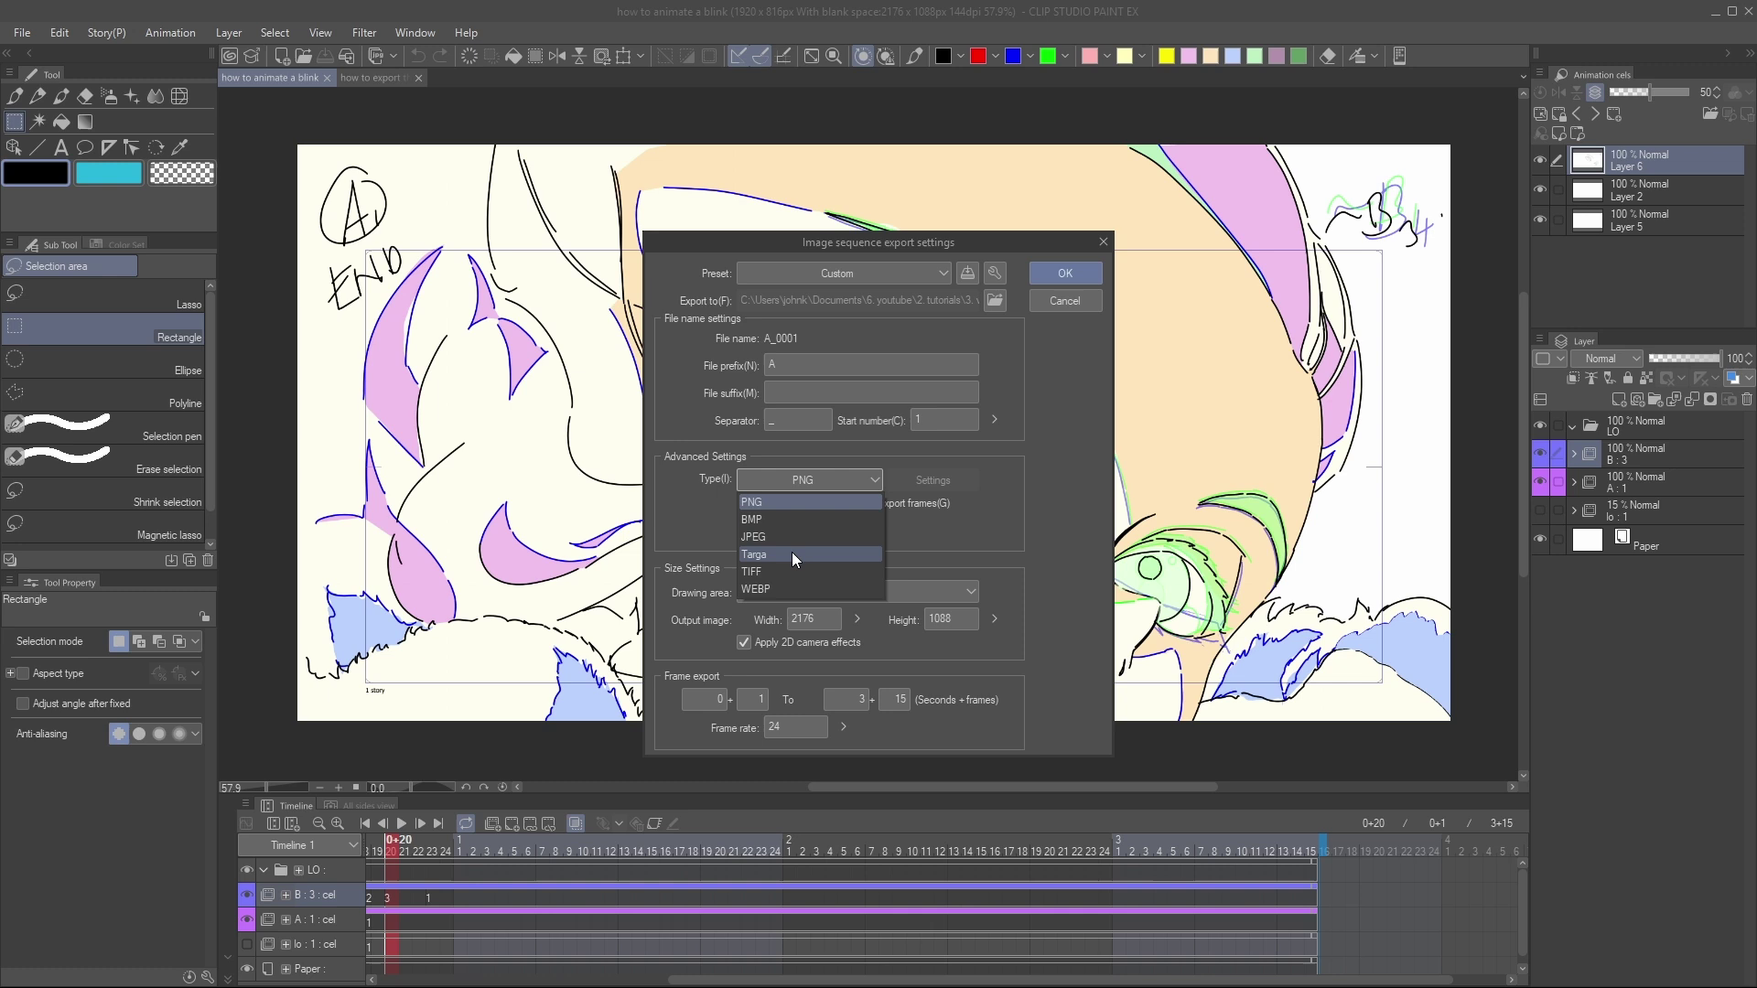
{"action": "left_click", "coordinate": [694, 536]}
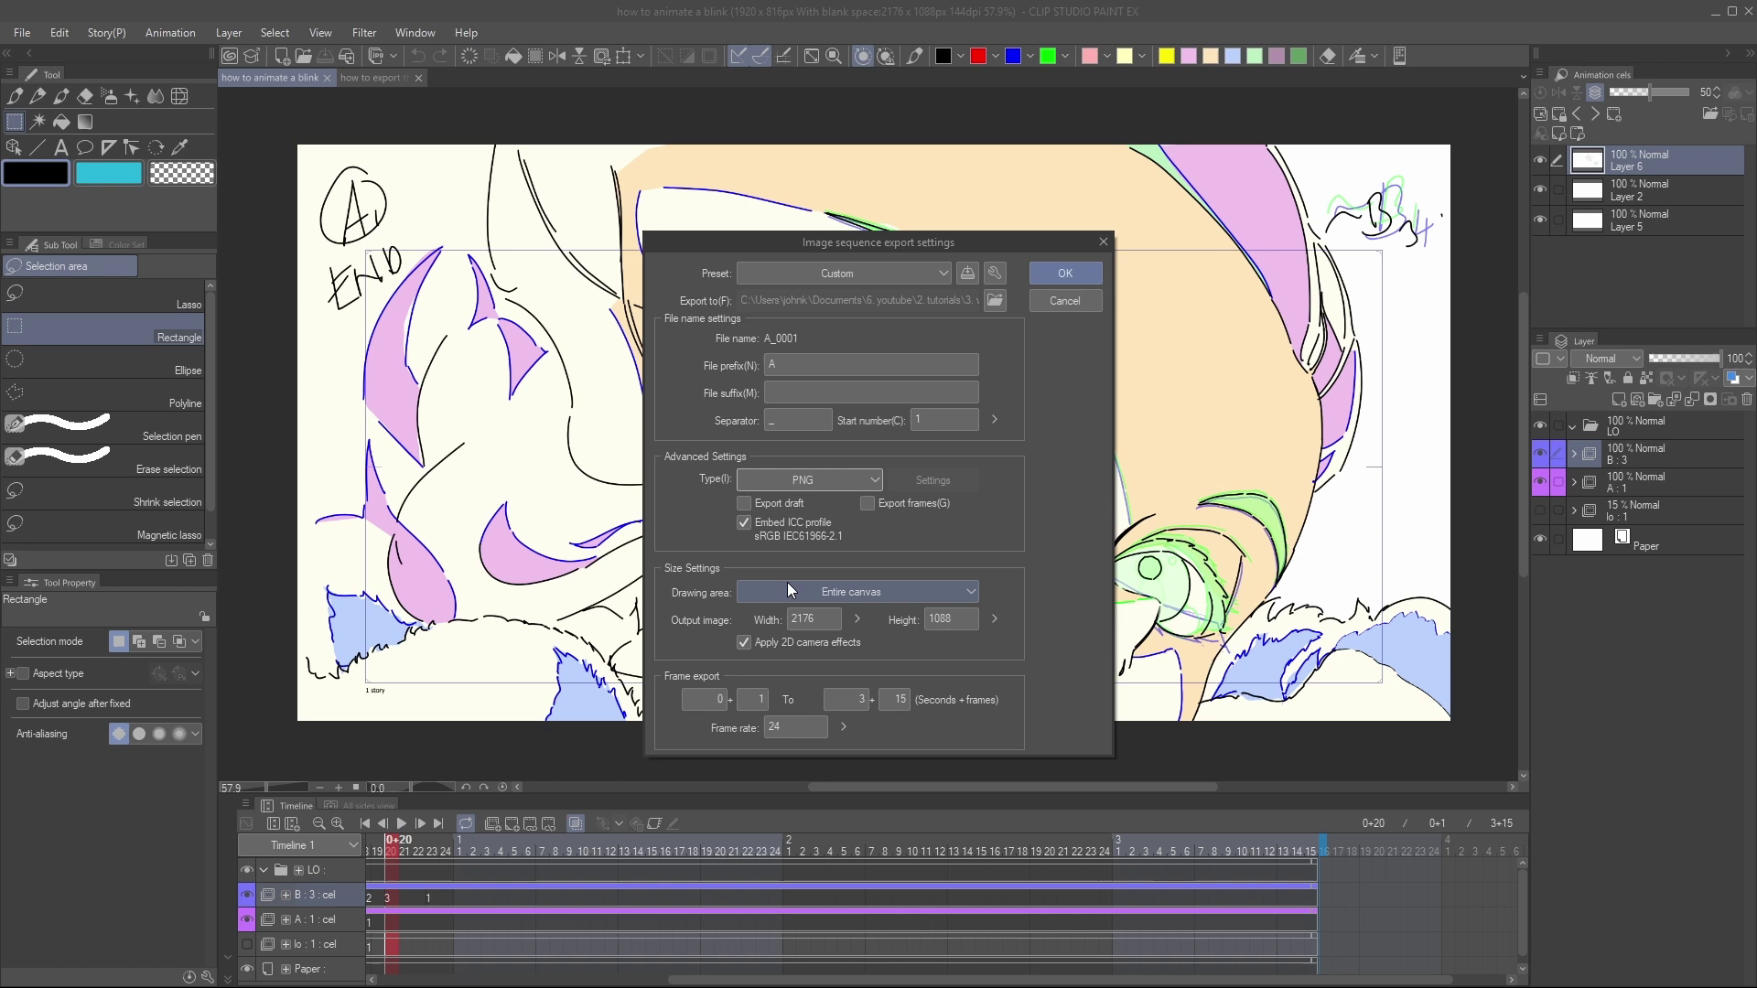
{"action": "left_click", "coordinate": [881, 595]}
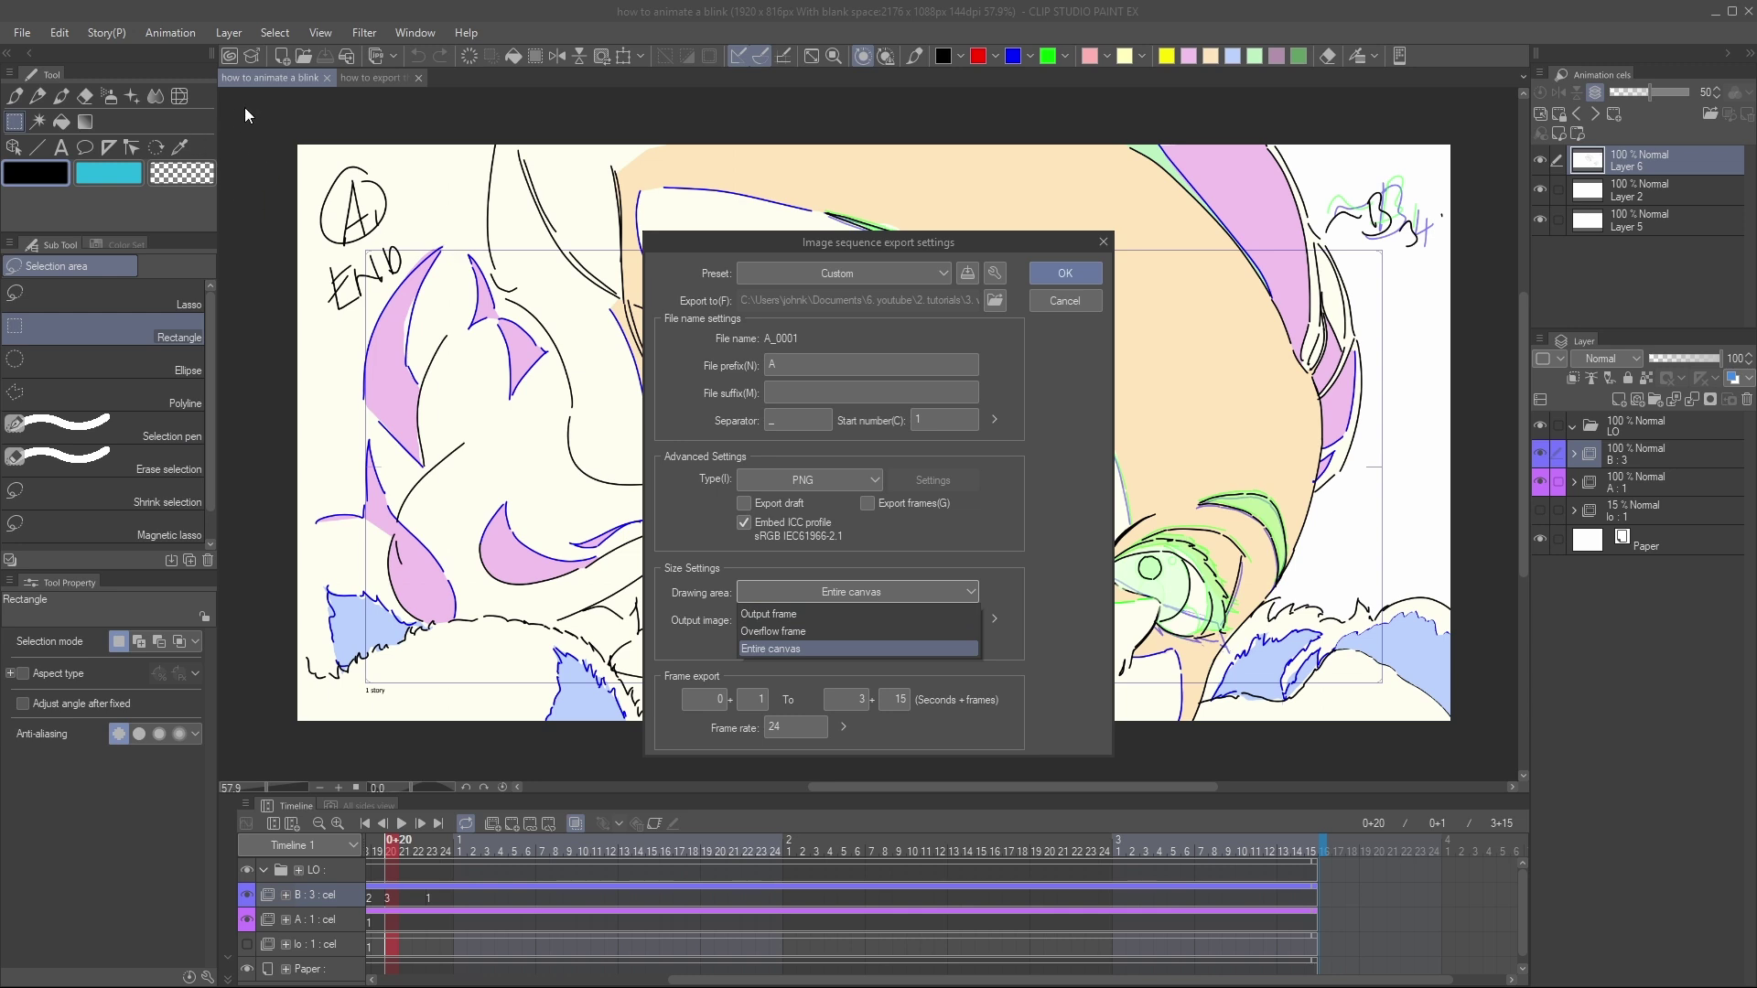
{"action": "left_click", "coordinate": [771, 650]}
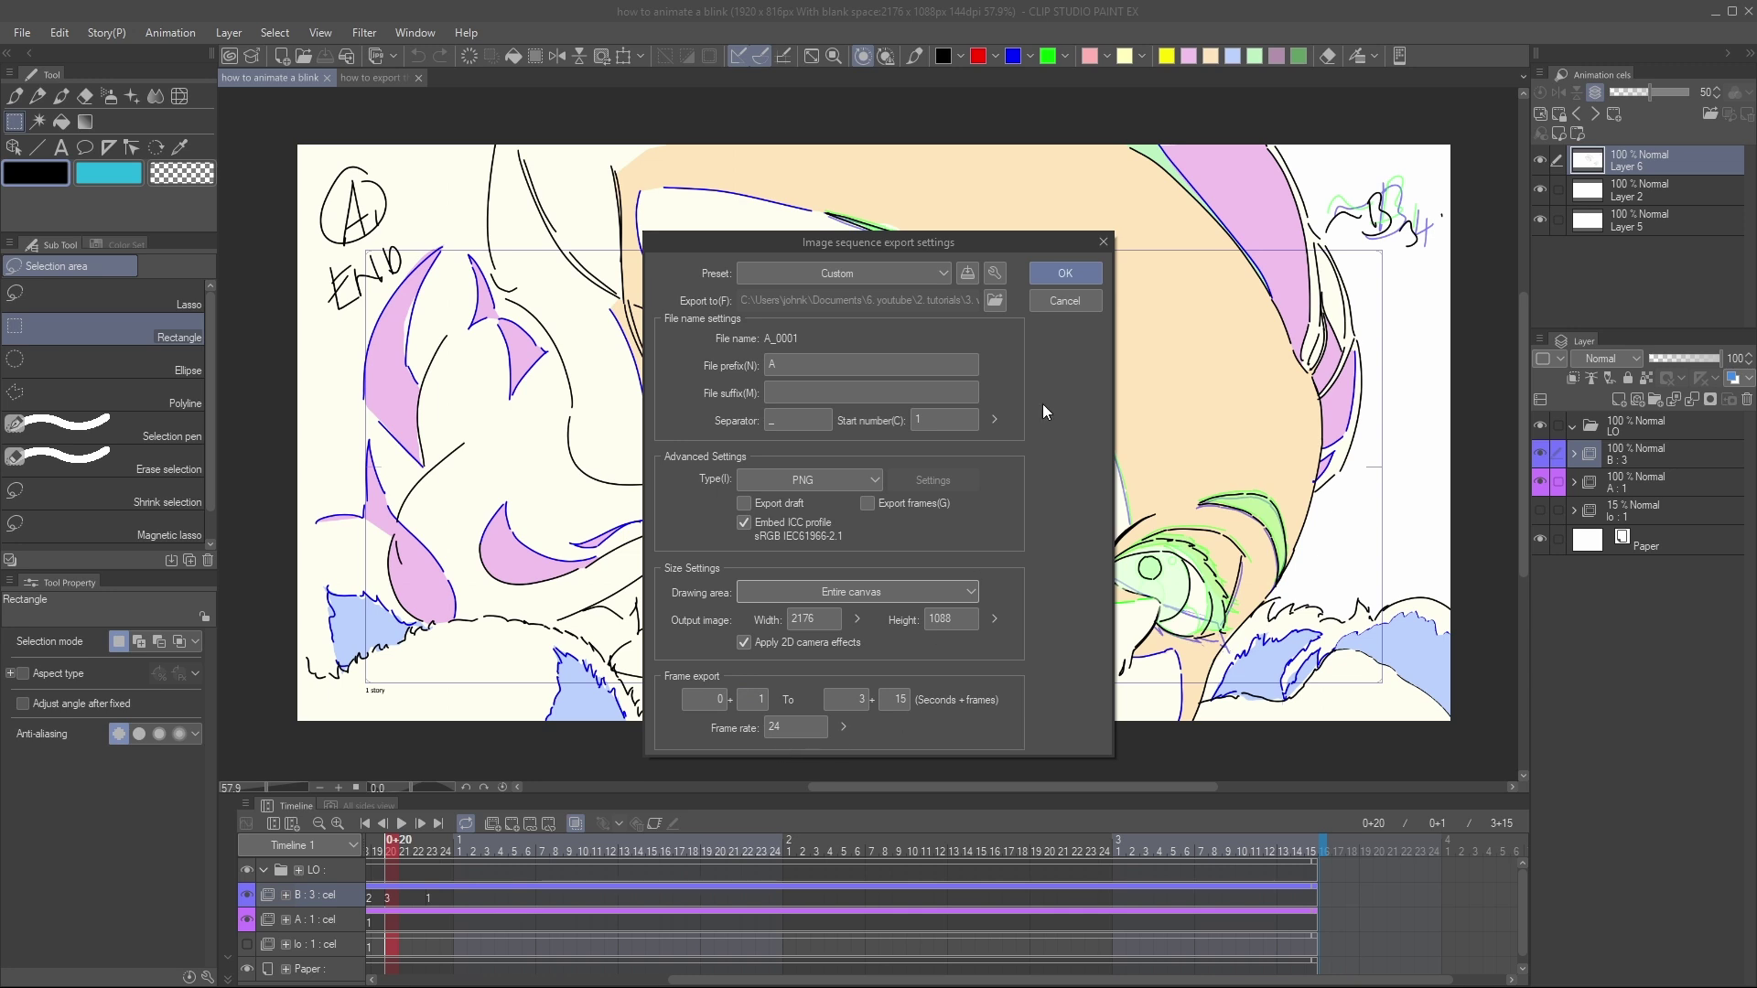
{"action": "left_click", "coordinate": [1071, 268]}
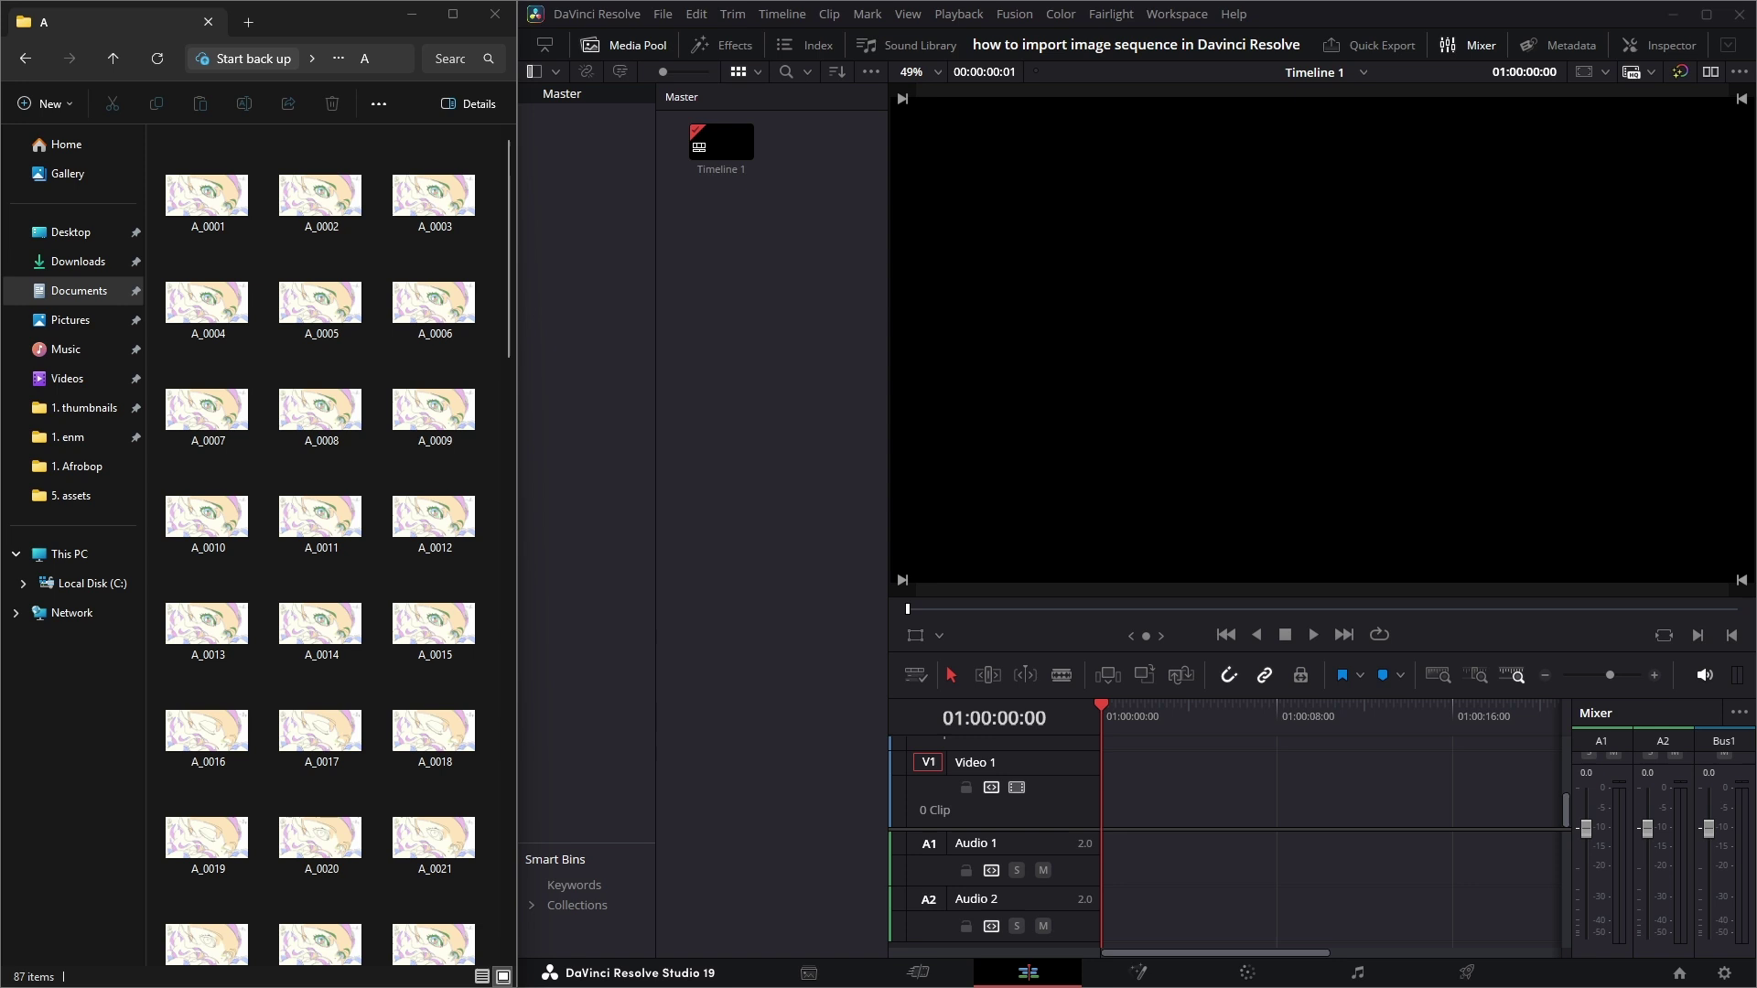
- Switch to the Media page and confirm Frame Display Mode is set to Sequence
{"action": "left_click", "coordinate": [808, 974]}
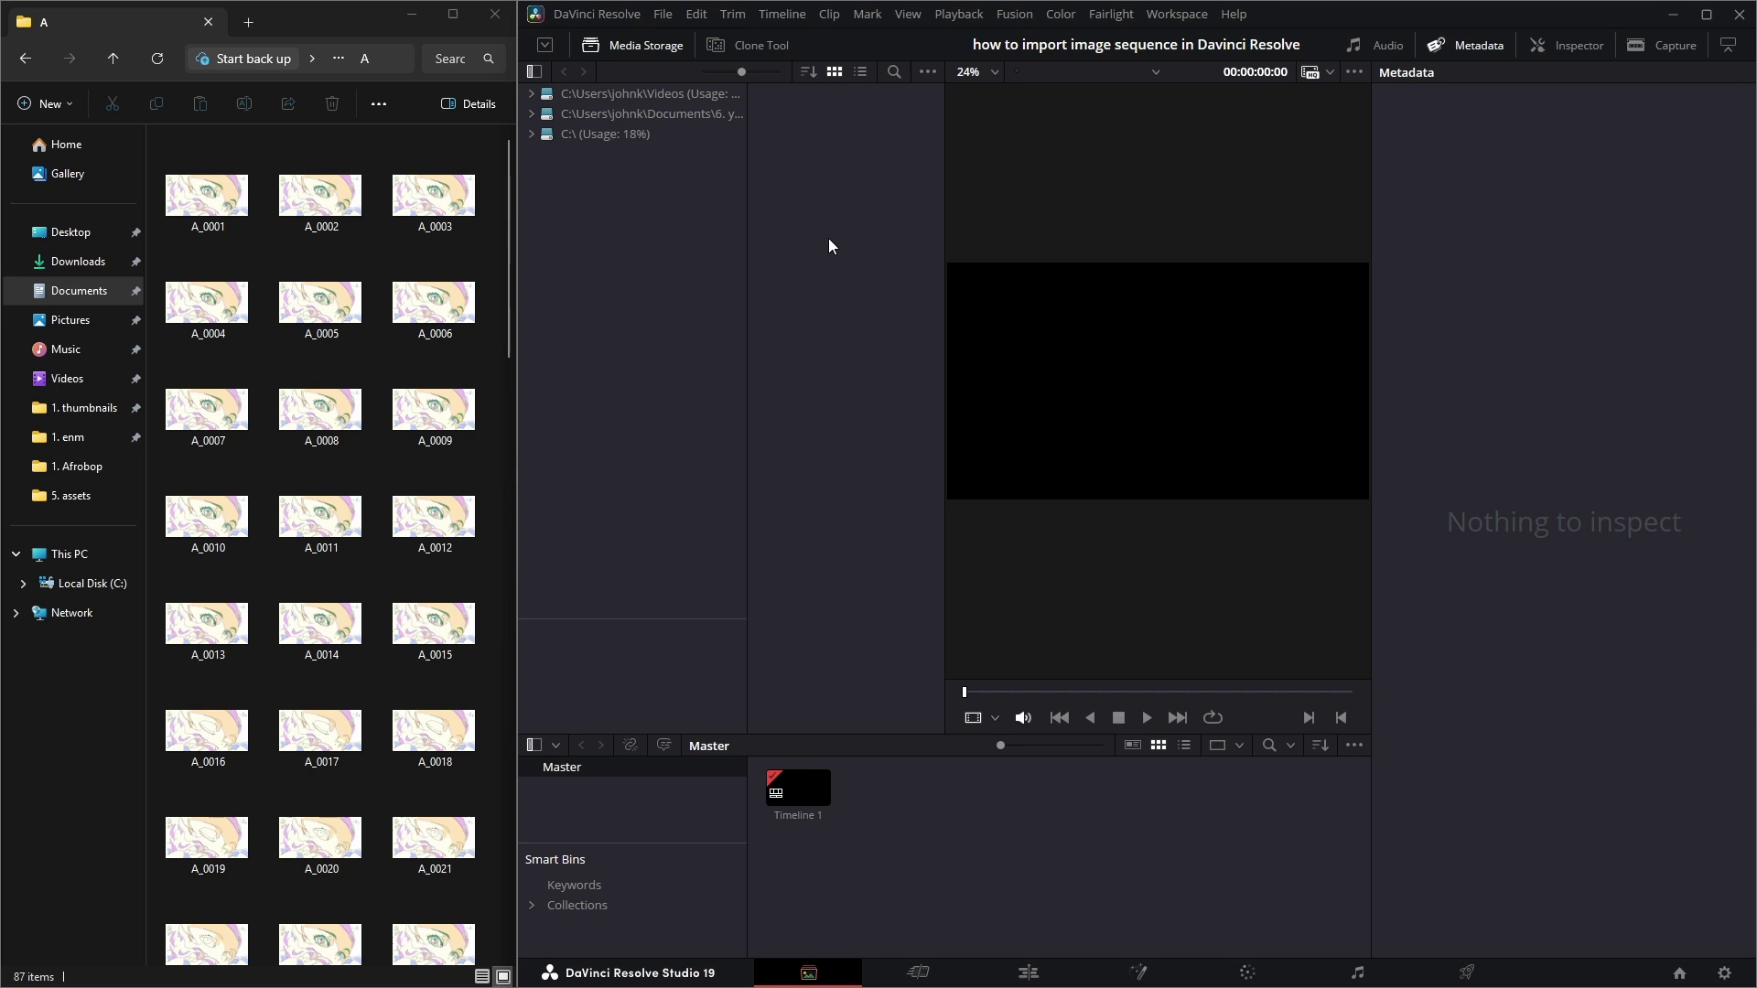
{"action": "left_click", "coordinate": [928, 73]}
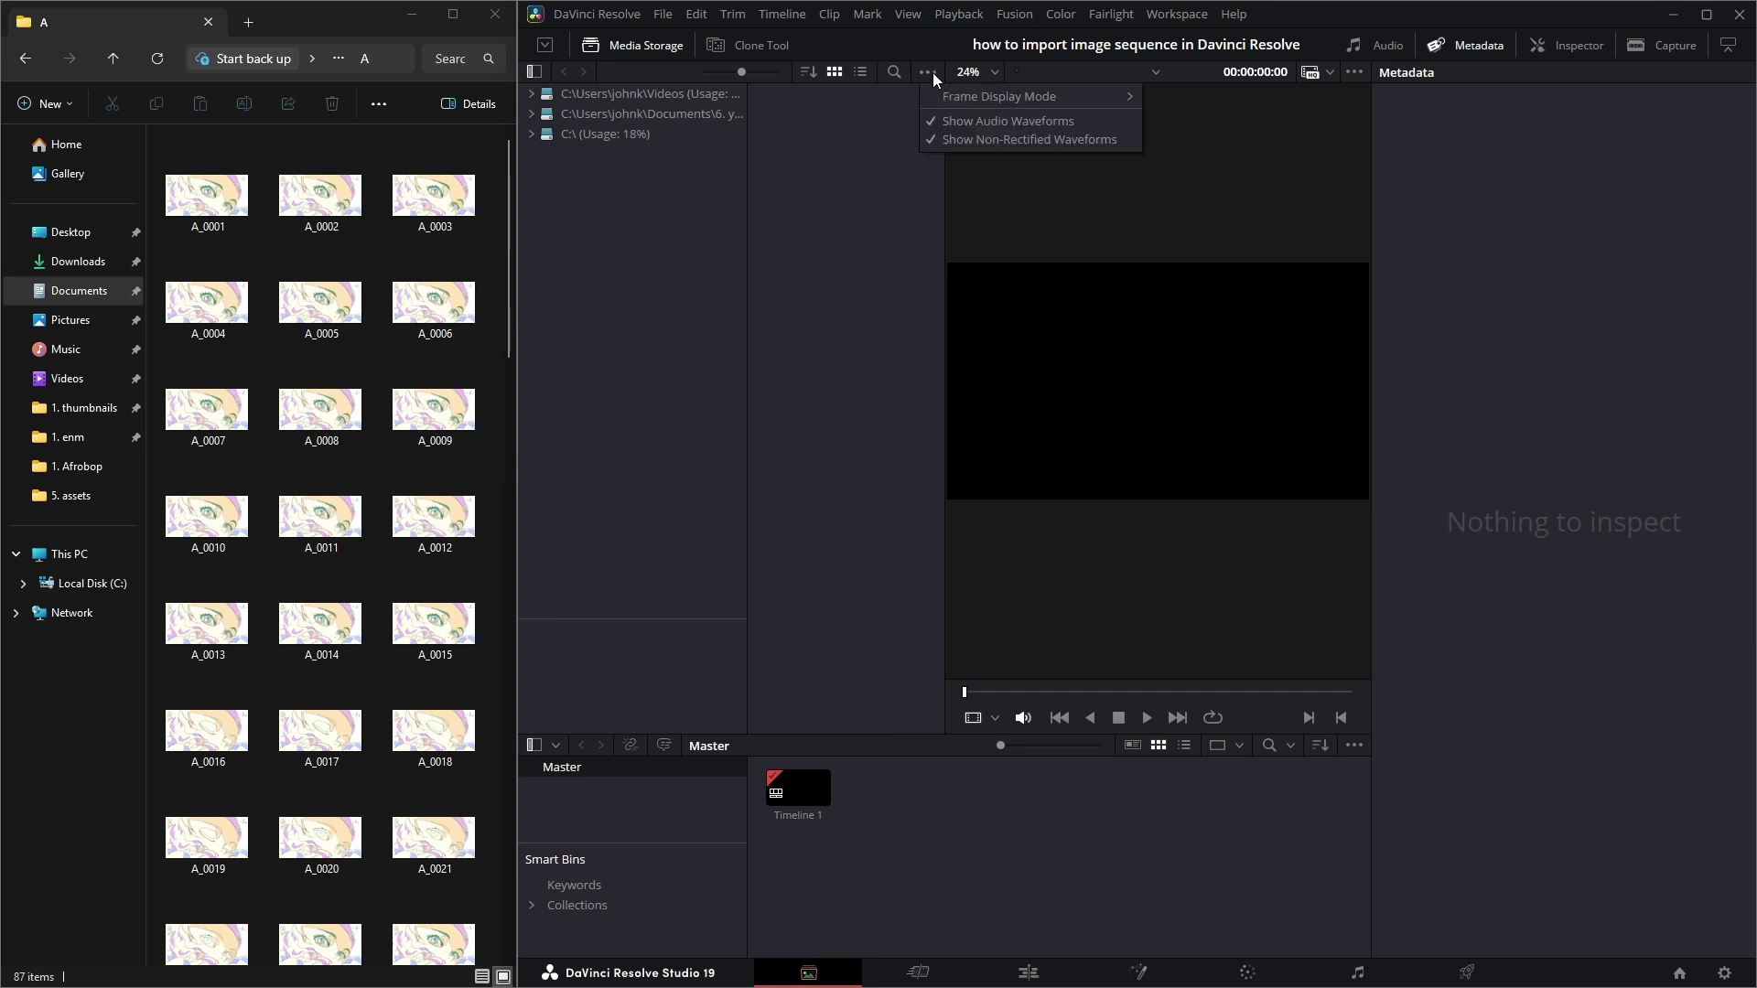
{"action": "mouse_move", "coordinate": [968, 95]}
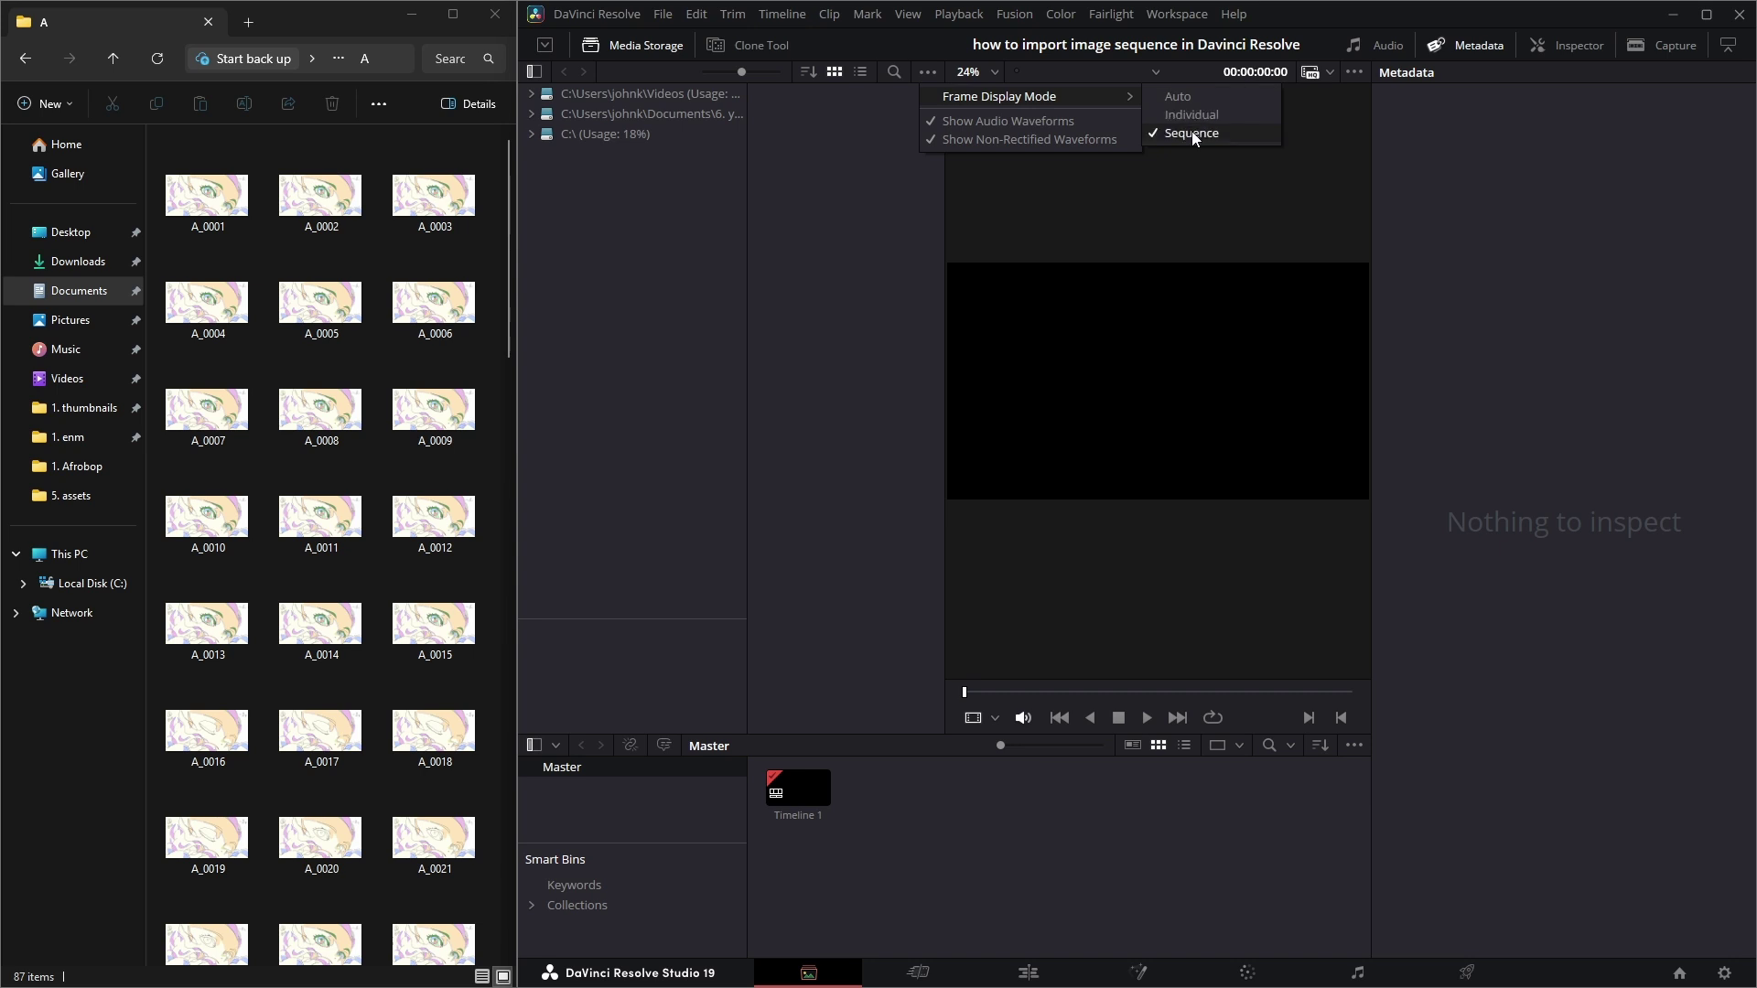
- Import all 87 PNG frames from folder A into Media Storage as one sequence clip
{"action": "scroll", "coordinate": [321, 366], "scroll_direction": "down", "scroll_amount": 10}
{"action": "left_click", "coordinate": [327, 366]}
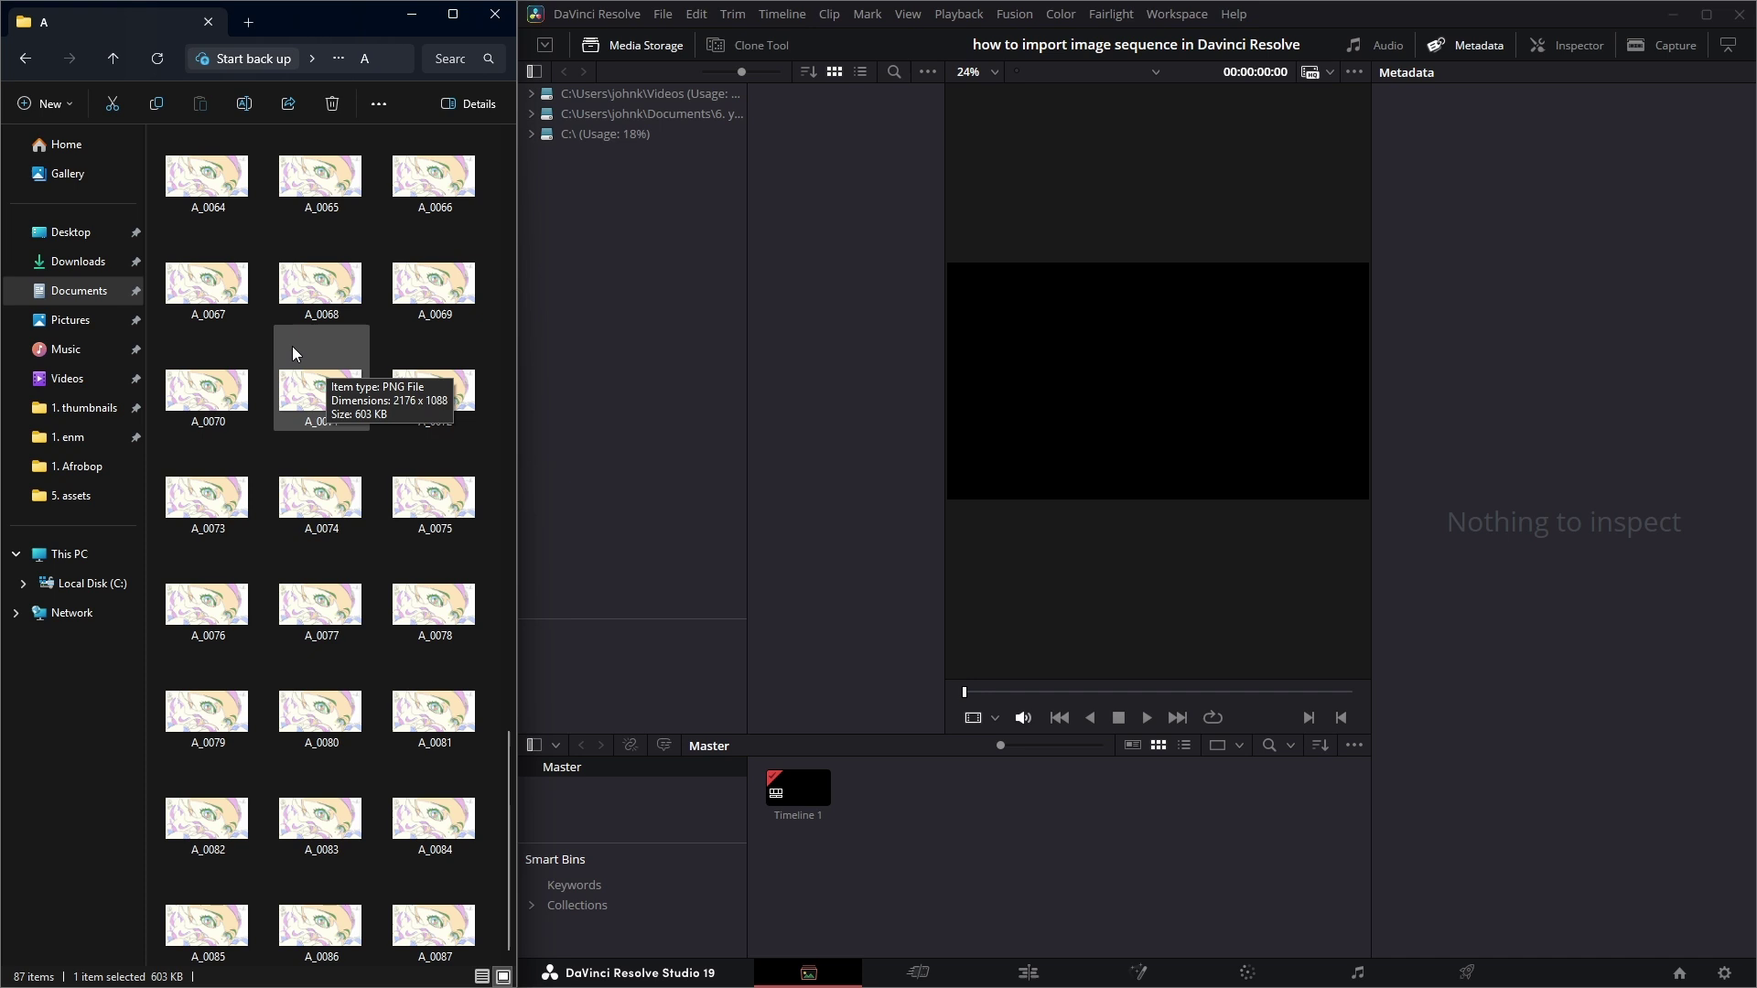
{"action": "left_click", "coordinate": [375, 420]}
{"action": "left_click", "coordinate": [407, 938]}
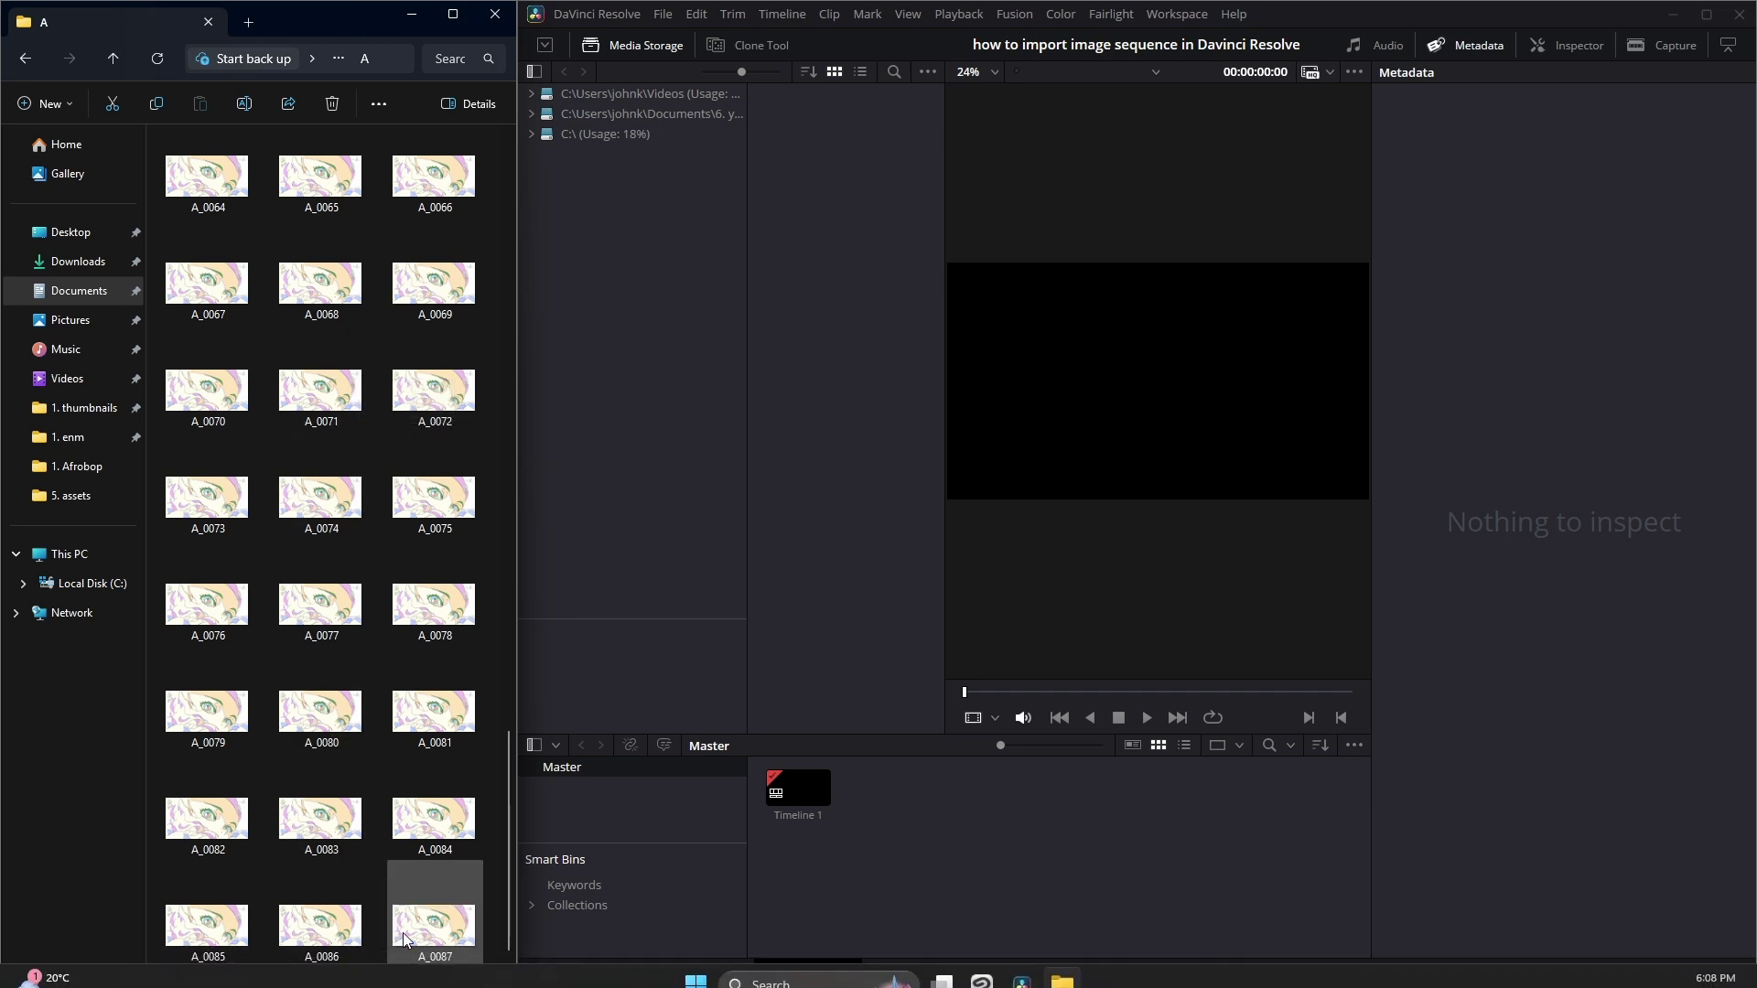
{"action": "key", "text": "ctrl+a"}
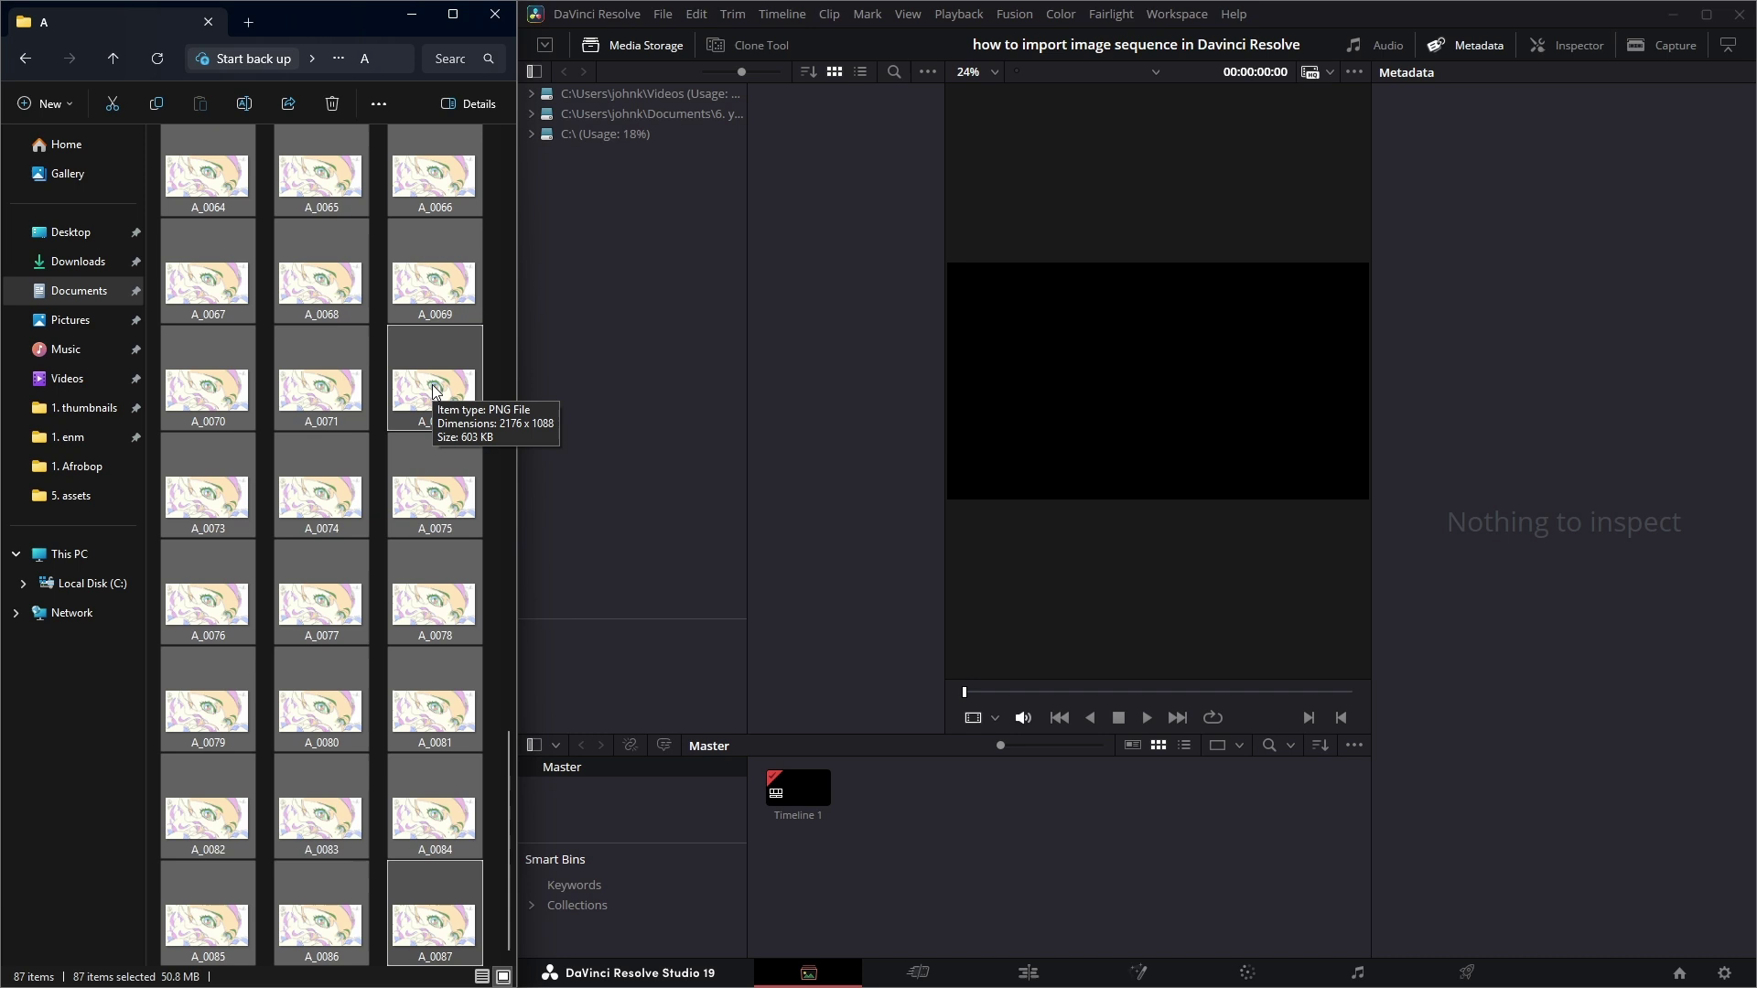
{"action": "left_click_drag", "start_coordinate": [433, 390], "coordinate": [787, 381]}
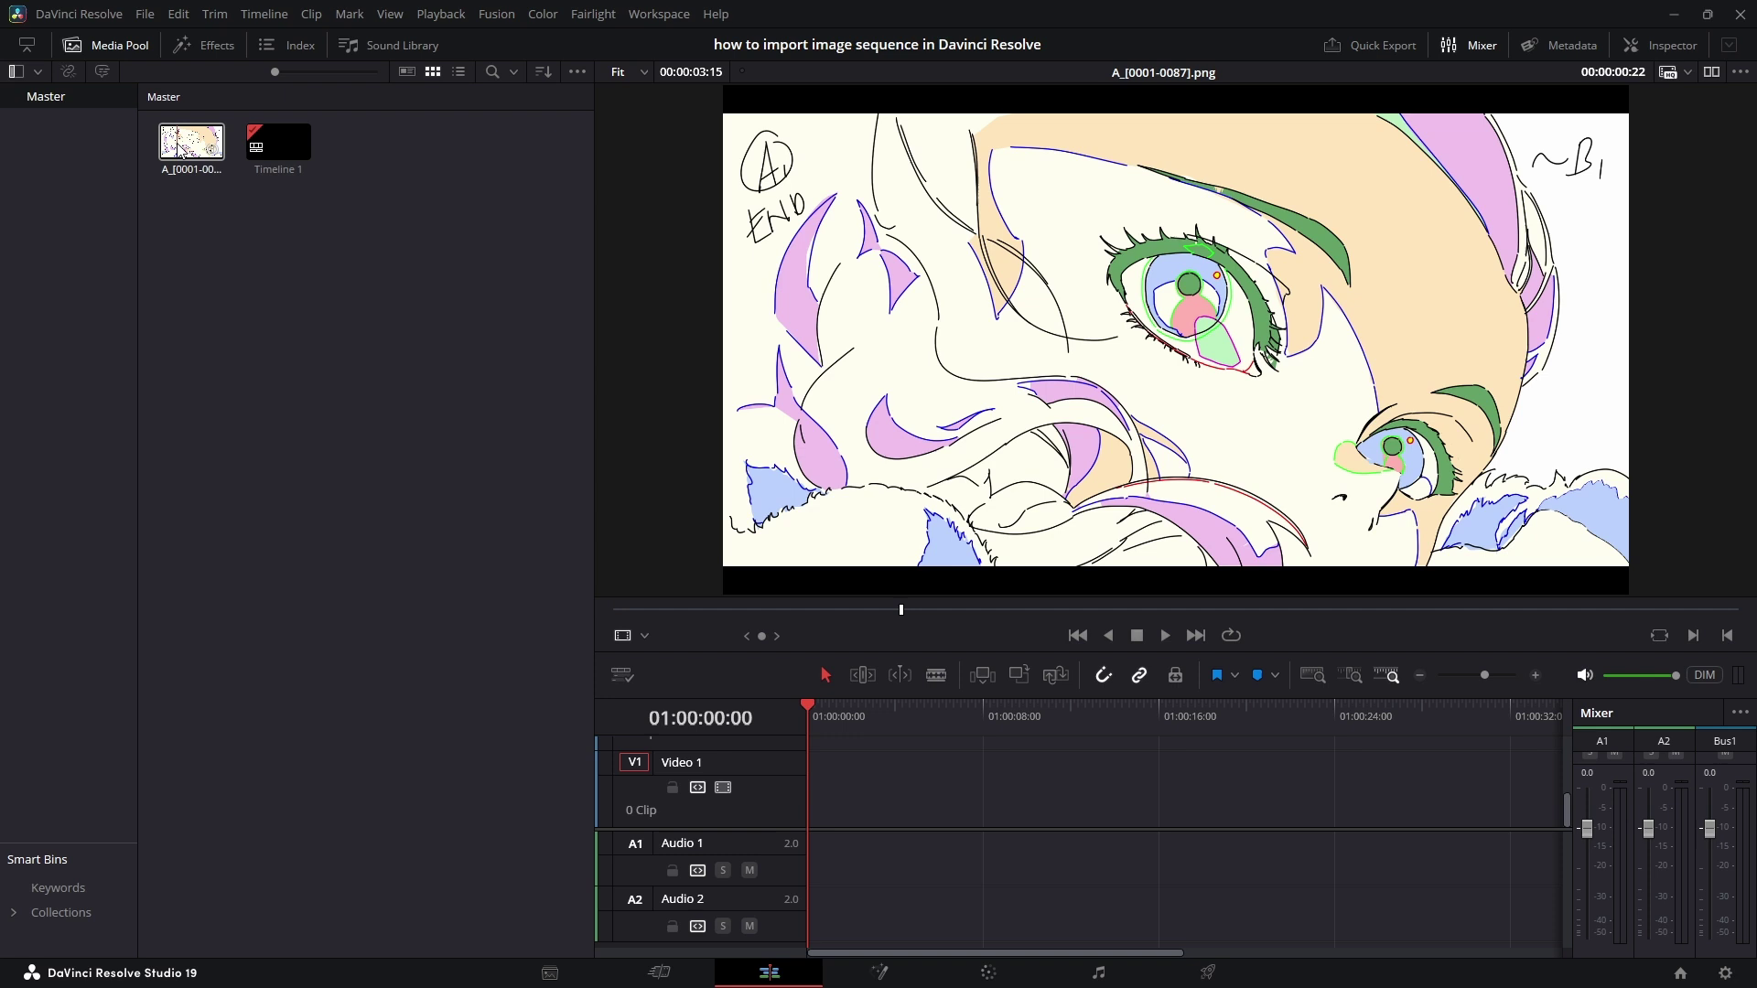
- Place the A_[0001-0087].png clip on Video 1 and play back the blink
{"action": "left_click_drag", "start_coordinate": [178, 150], "coordinate": [849, 810]}
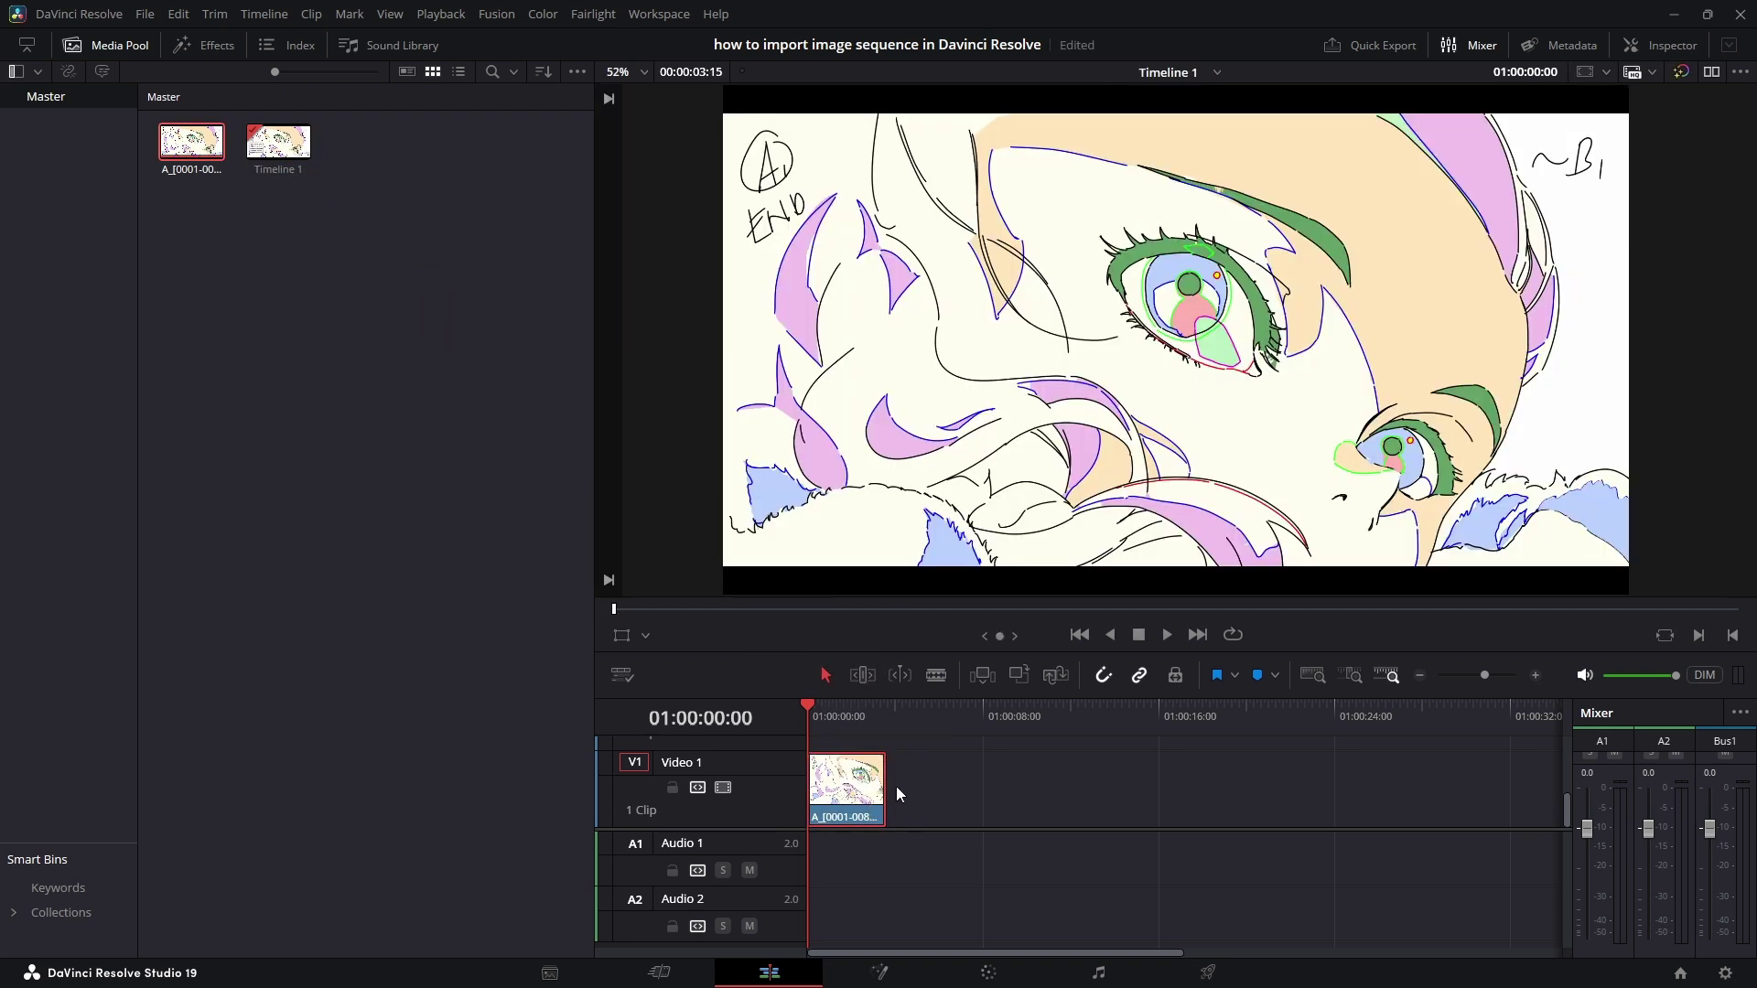
{"action": "scroll", "coordinate": [1084, 221], "scroll_direction": "down", "scroll_amount": 2}
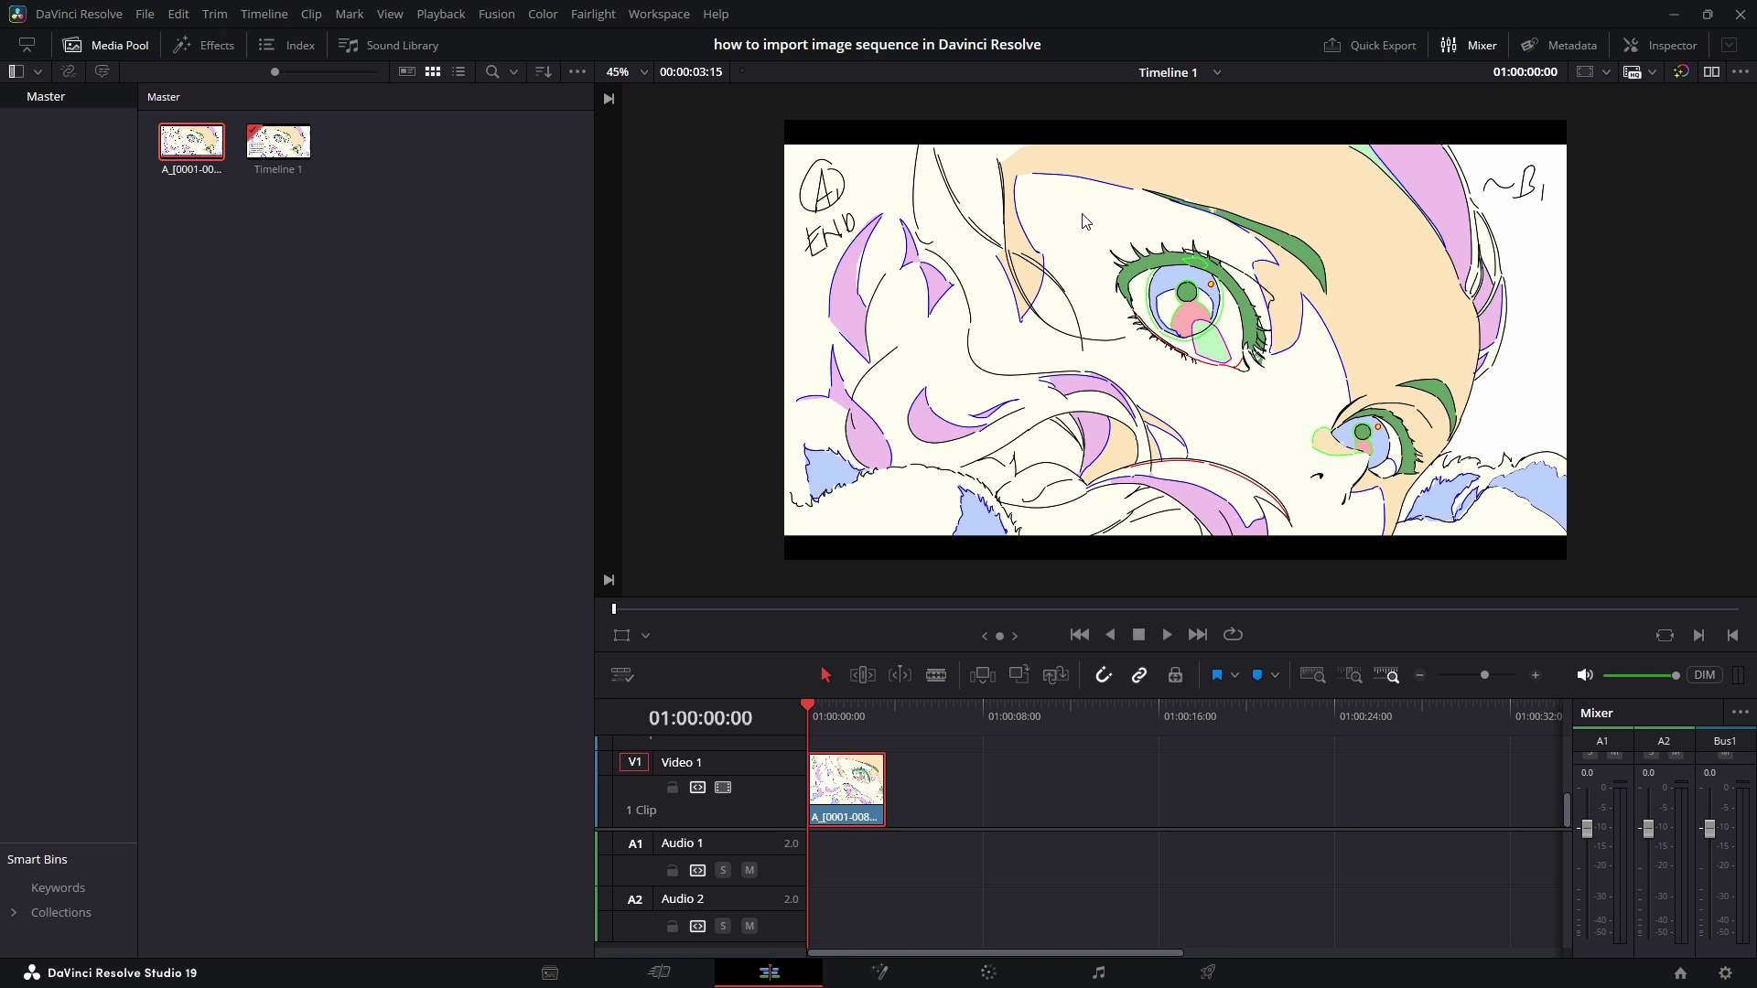
{"action": "key", "text": "space"}
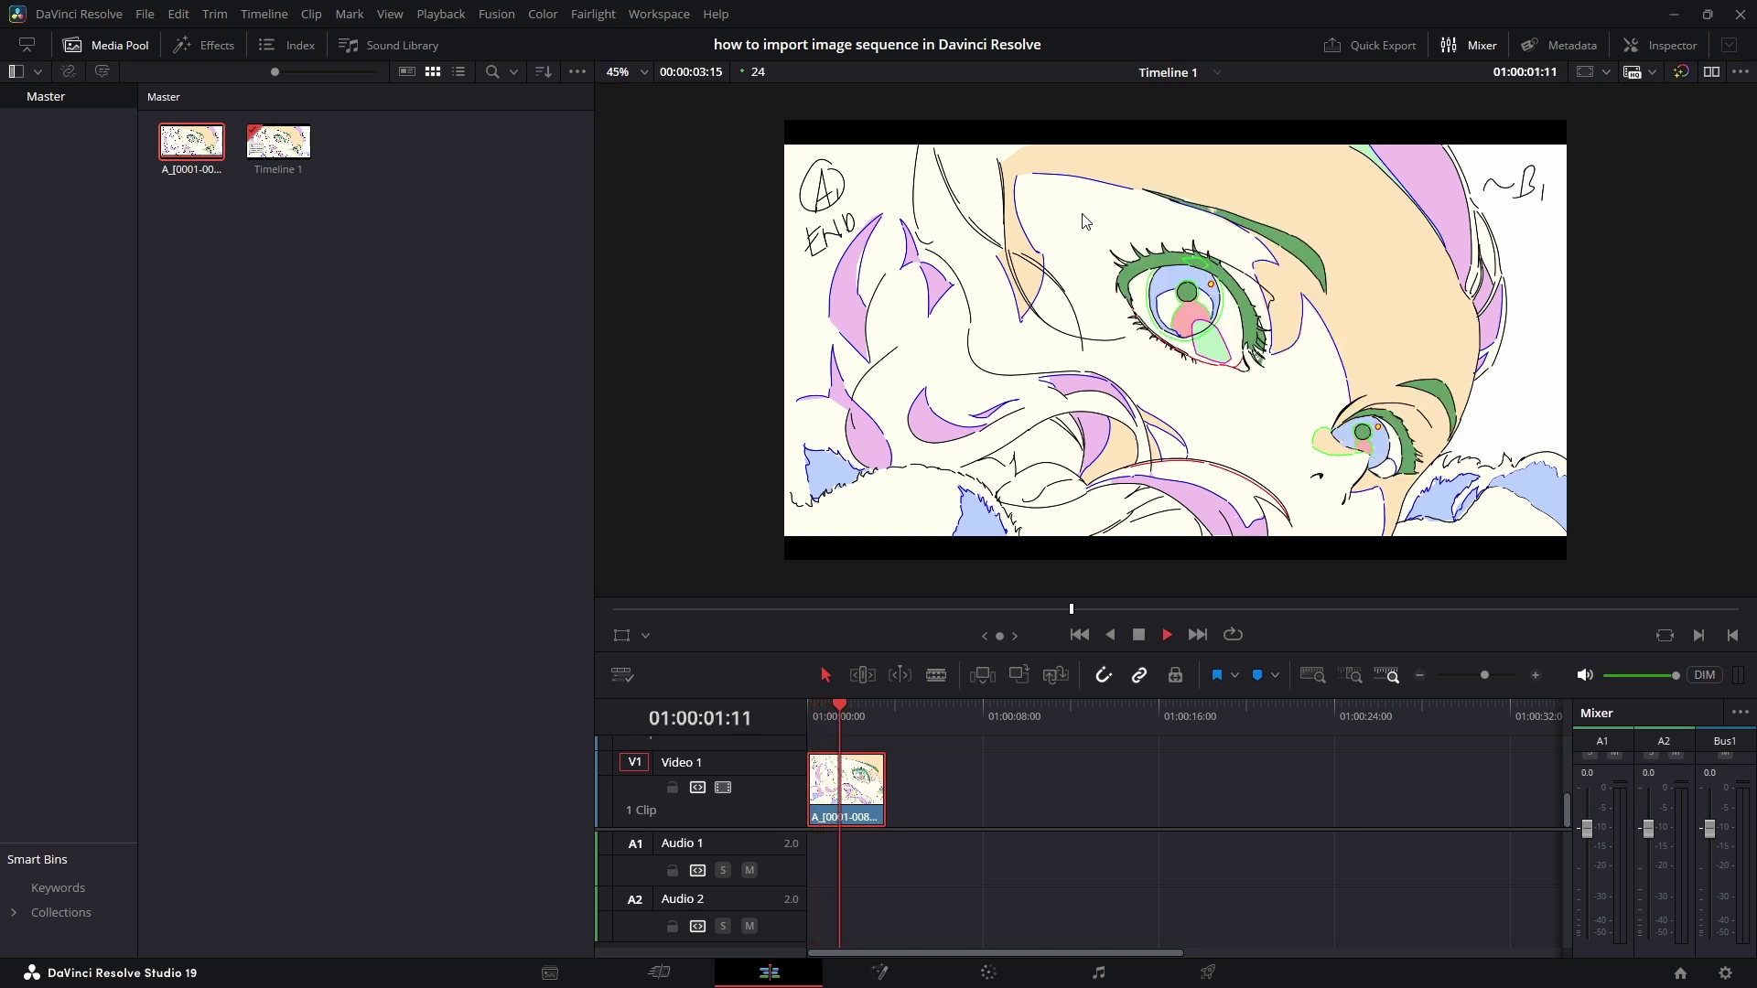
{"action": "left_click", "coordinate": [1233, 634]}
{"action": "key", "text": "space"}
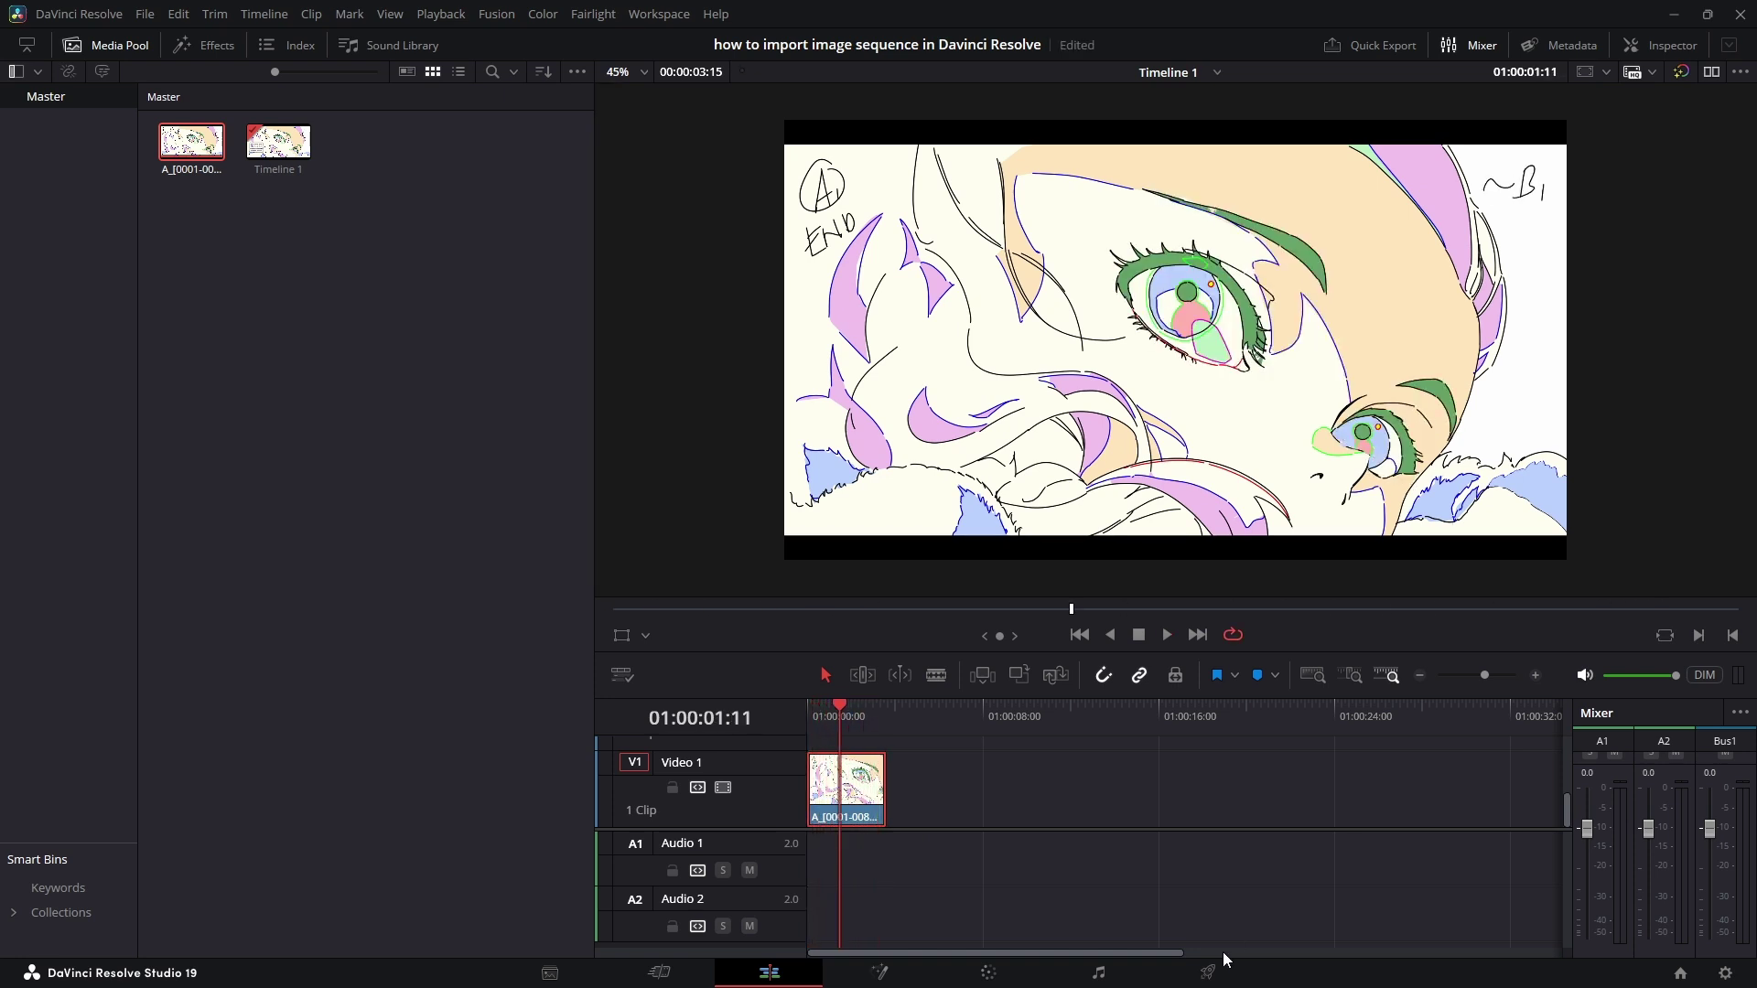
- Apply the YouTube 1080p preset on the Deliver page and output to a new BLINK folder in render
{"action": "left_click", "coordinate": [1210, 972]}
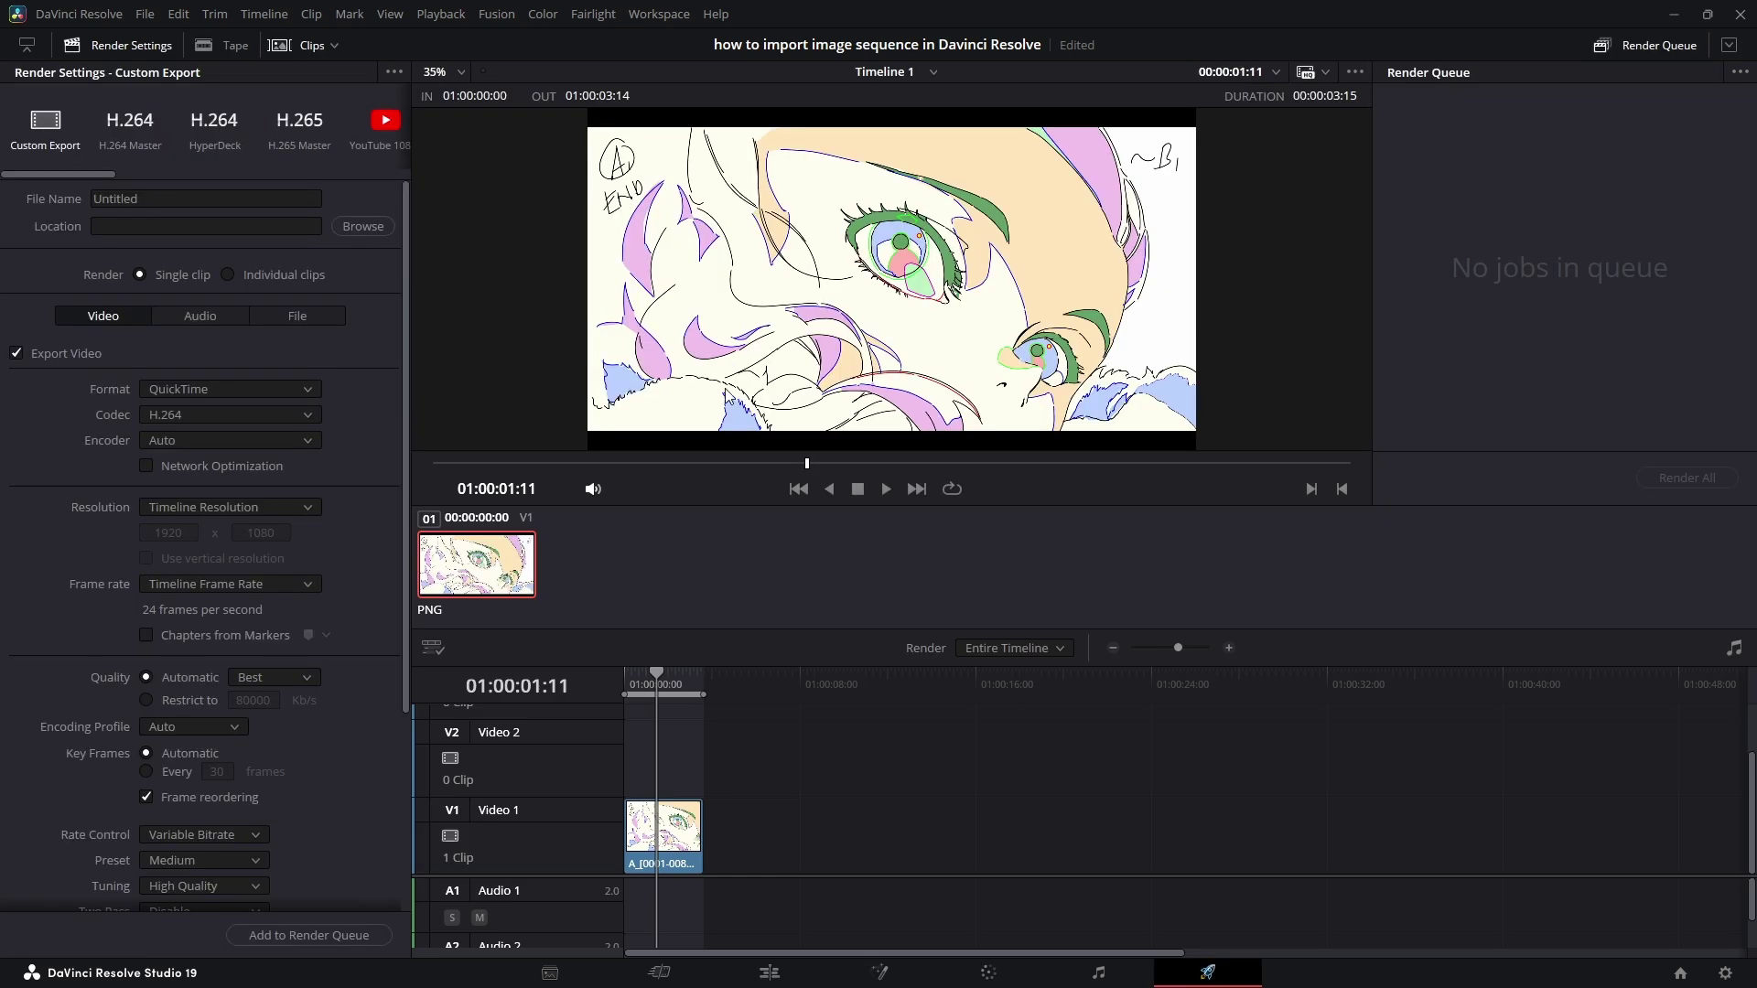
{"action": "left_click", "coordinate": [387, 126]}
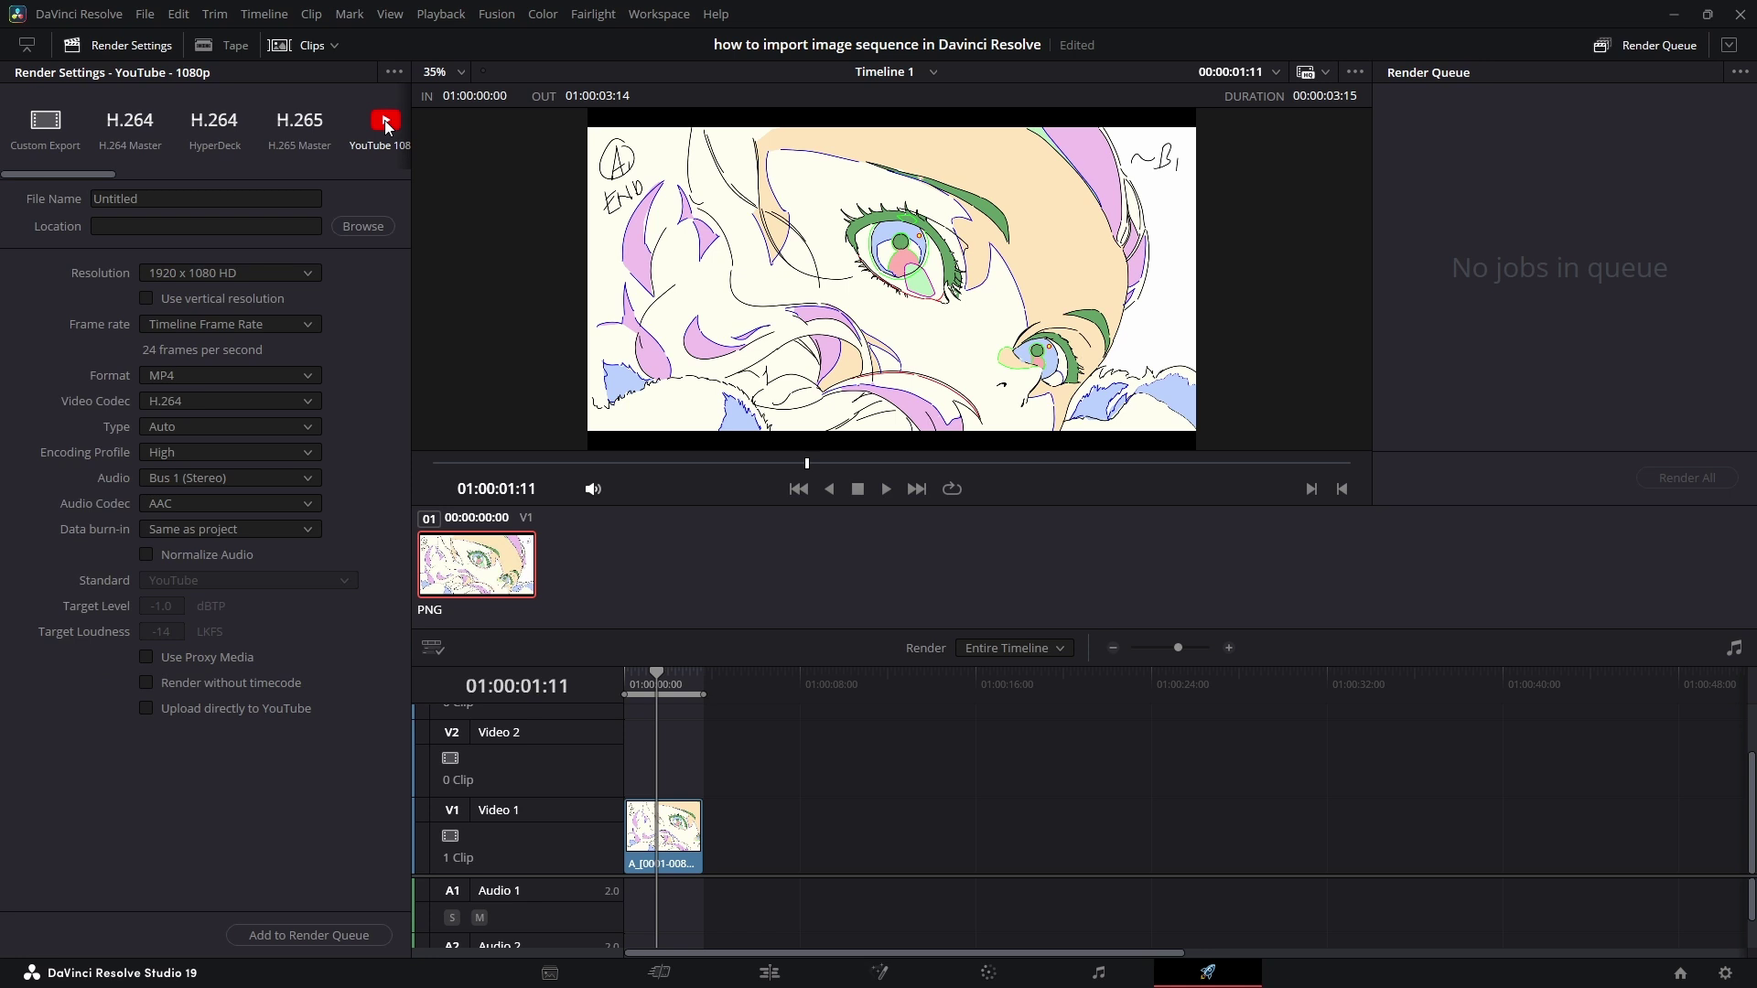
{"action": "left_click", "coordinate": [363, 226]}
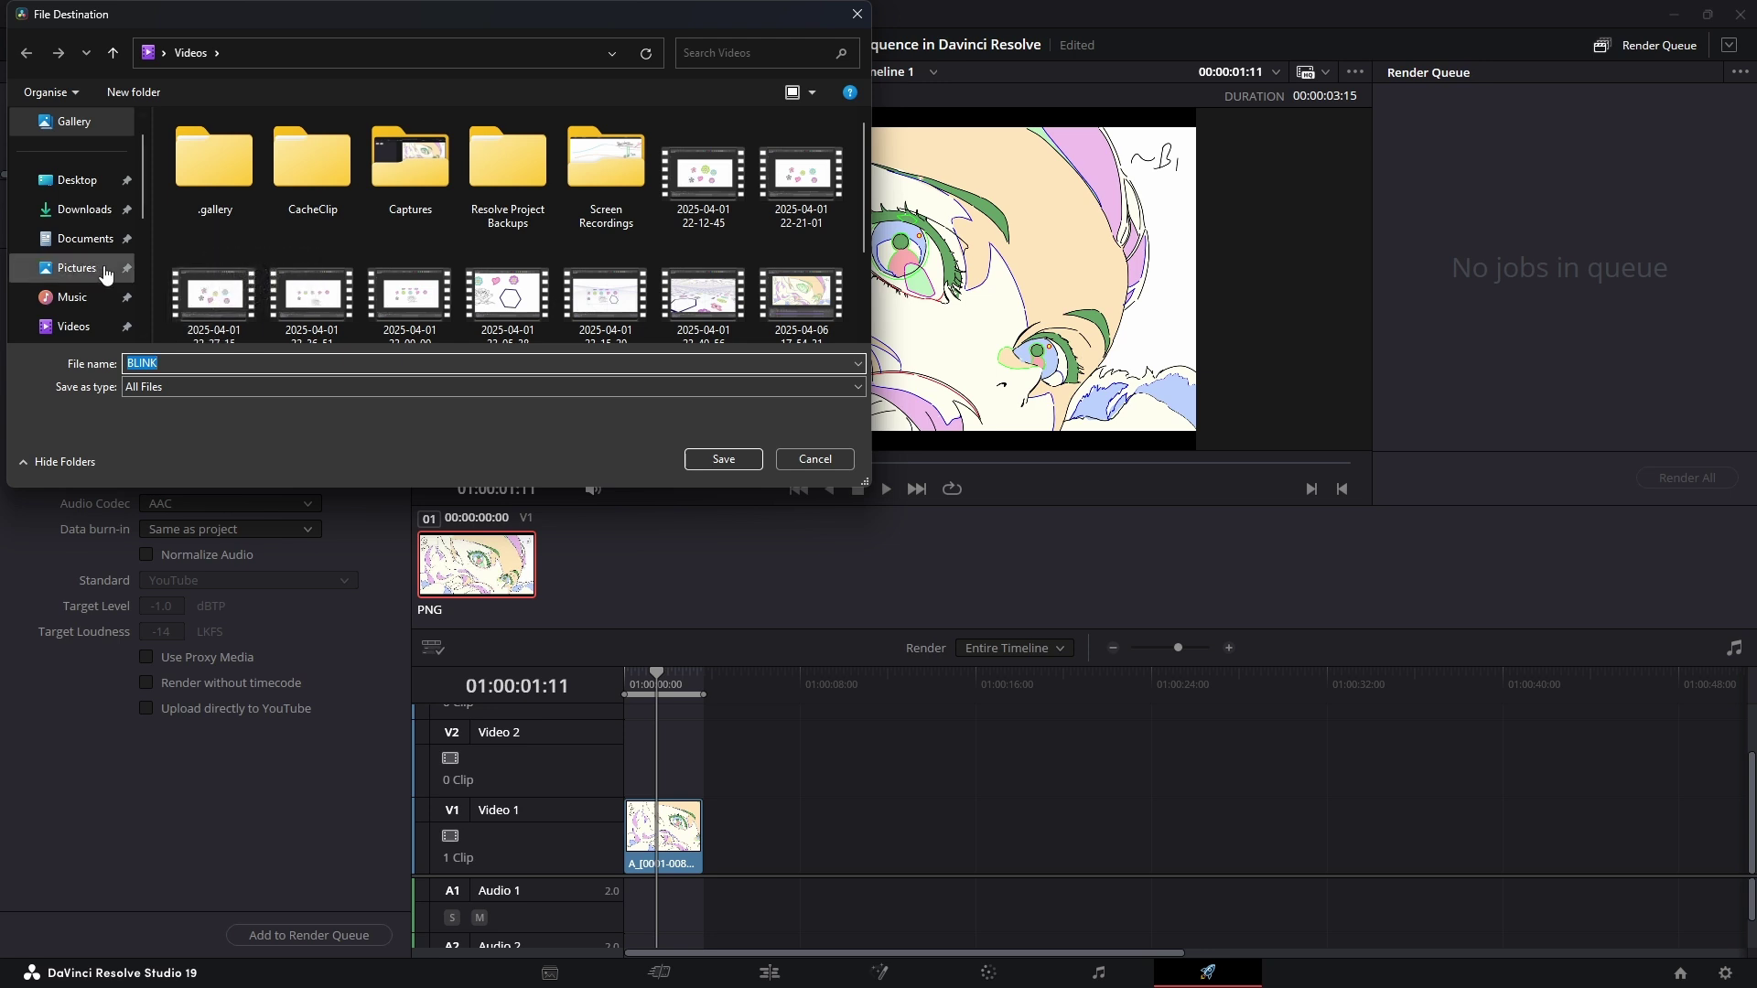
{"action": "scroll", "coordinate": [117, 236], "scroll_direction": "down", "scroll_amount": 2}
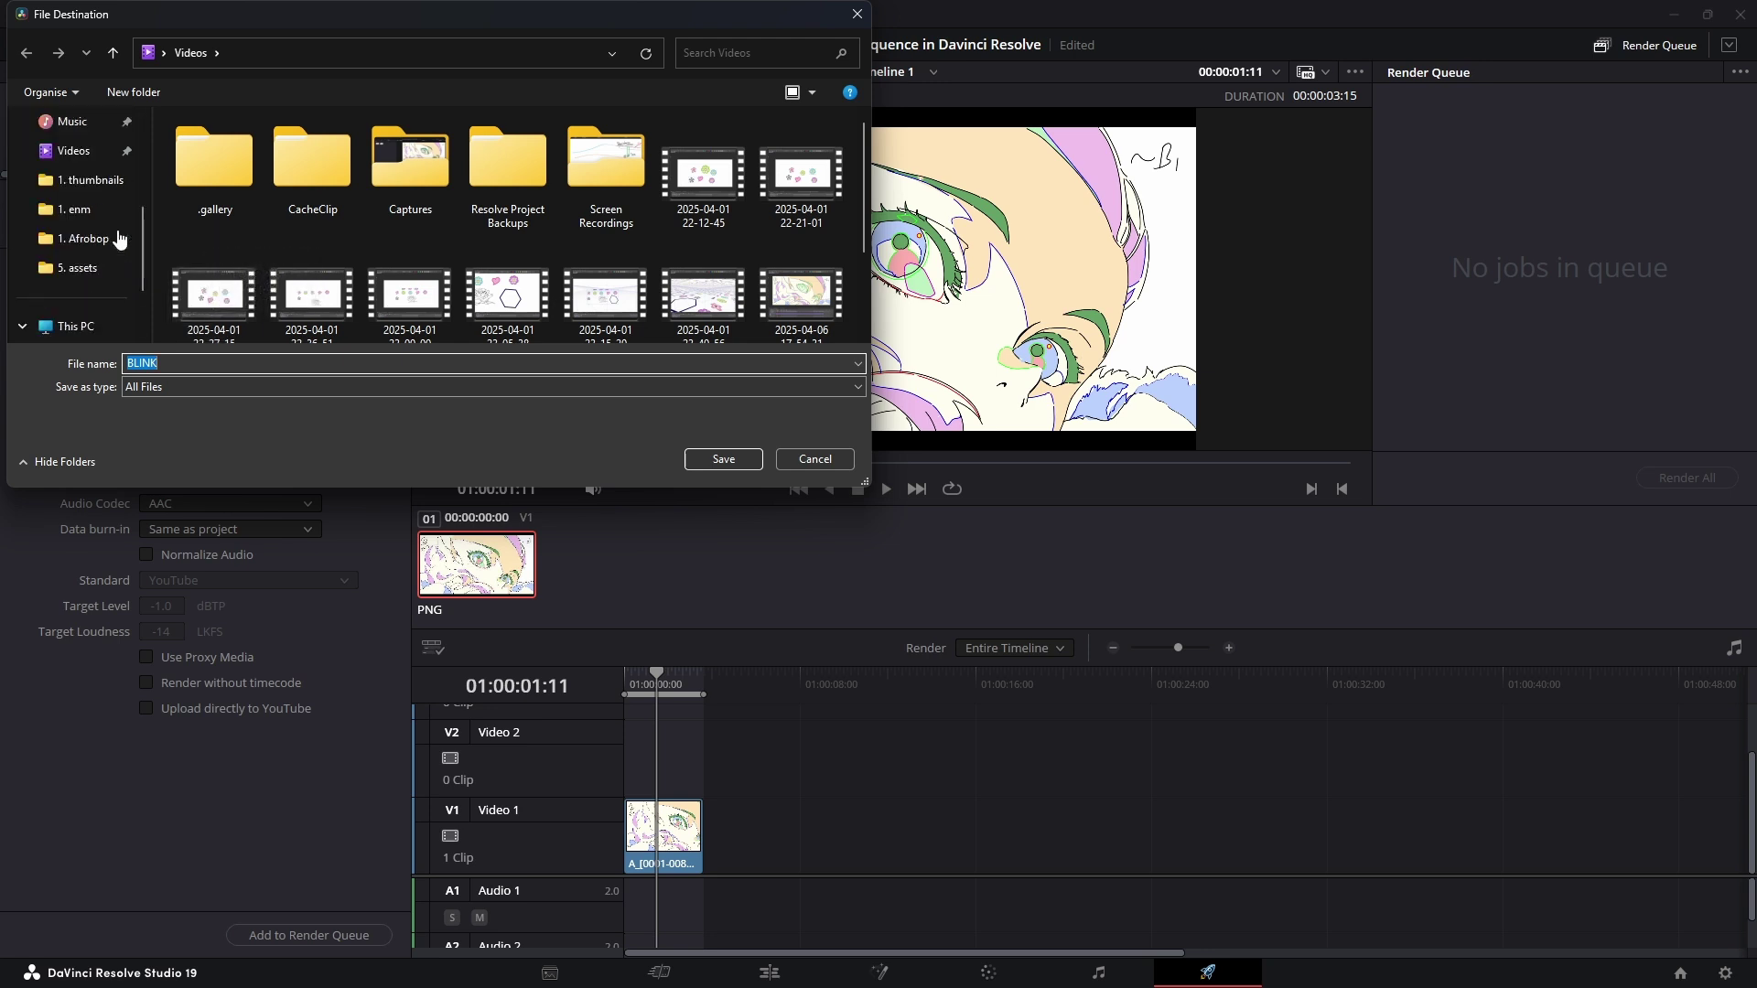
{"action": "left_click", "coordinate": [117, 238]}
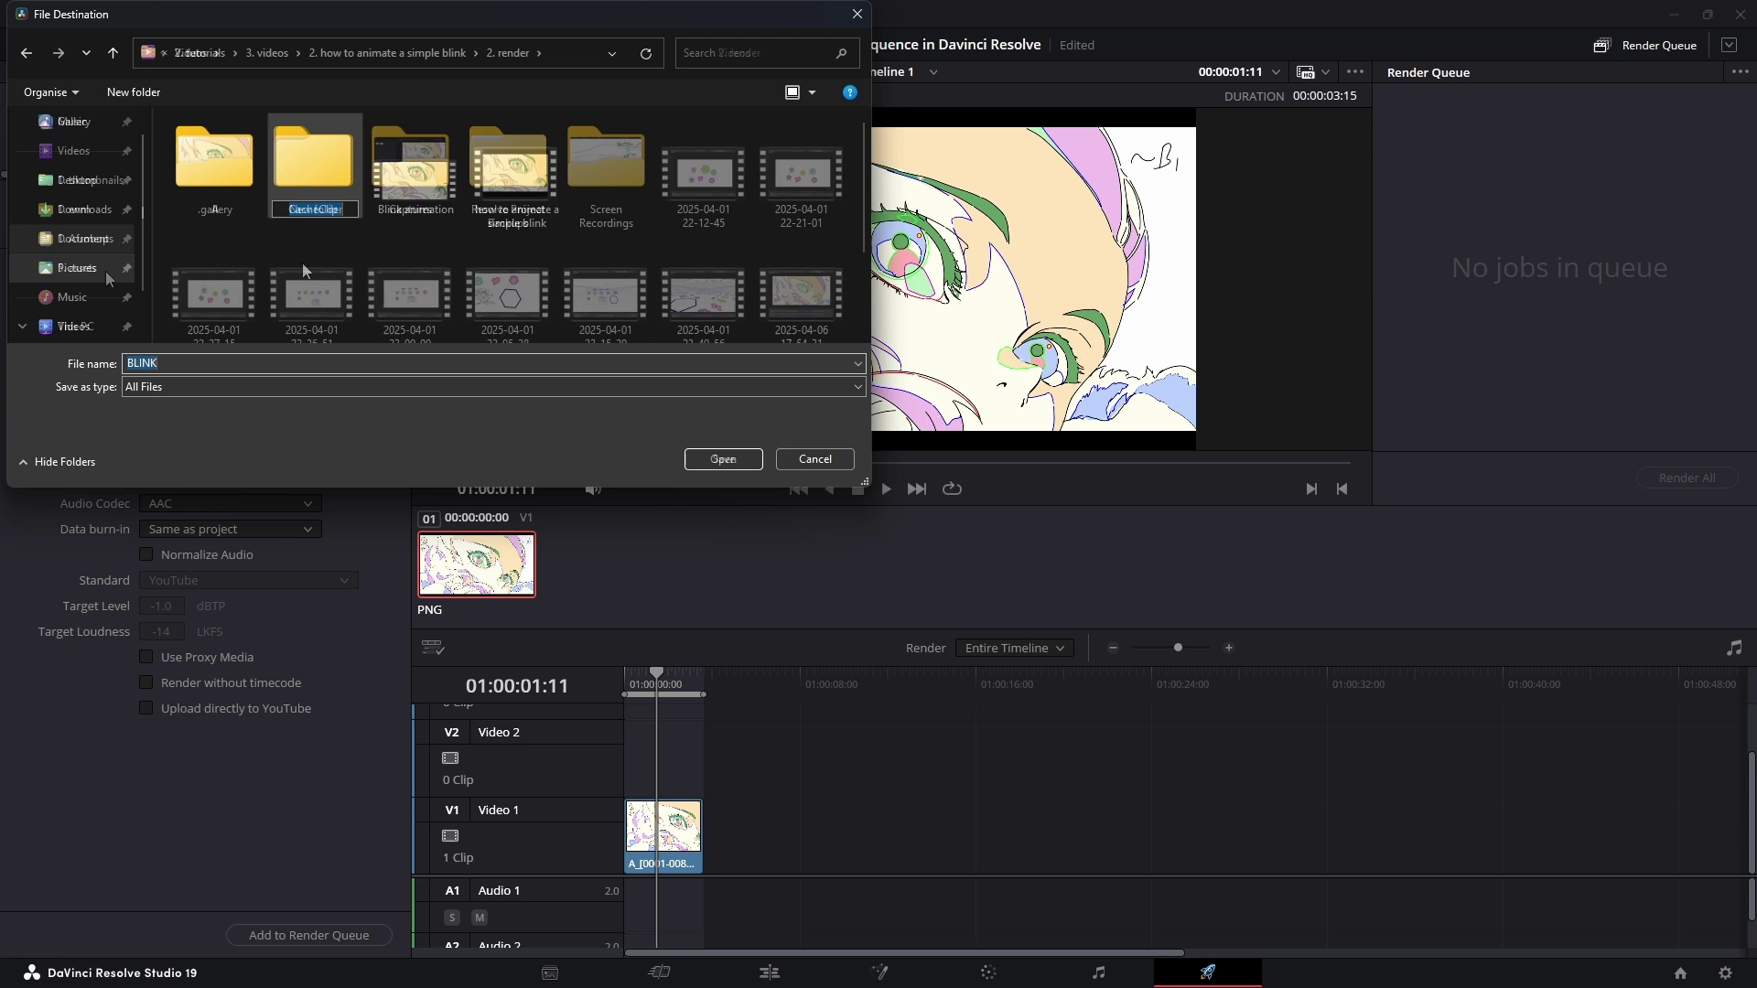
{"action": "type", "text": "NK"}
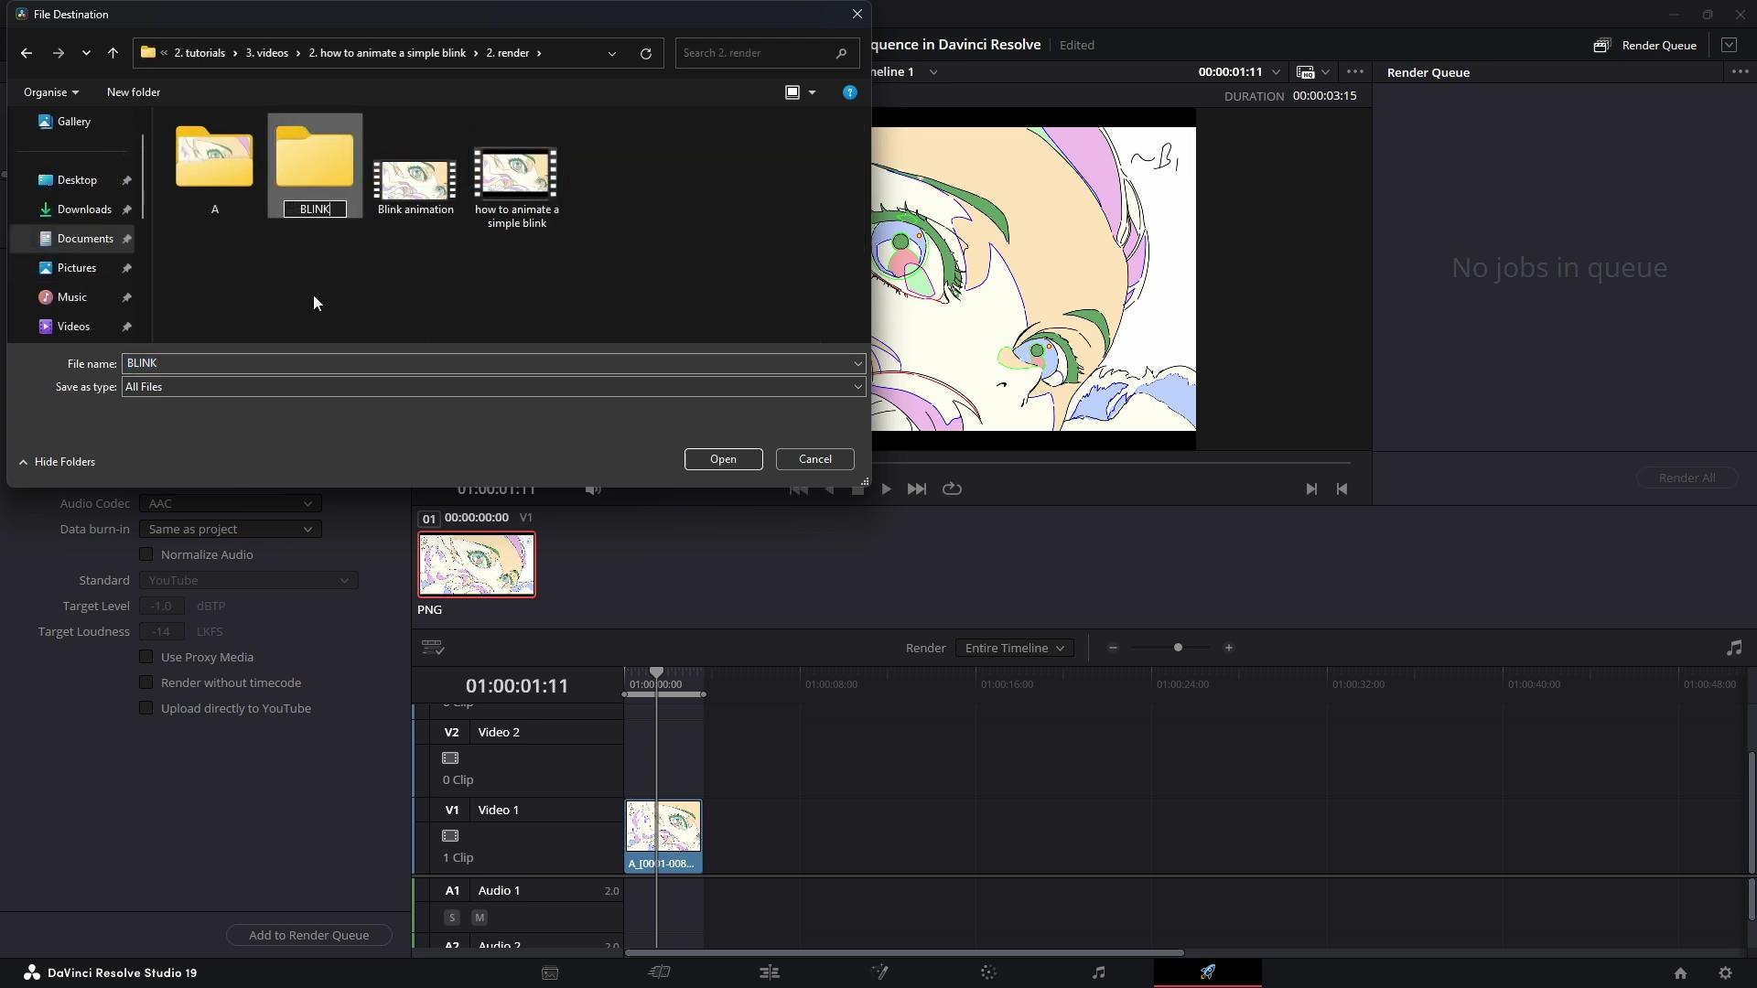
{"action": "key", "text": "Return"}
{"action": "double_click", "coordinate": [309, 205]}
{"action": "left_click", "coordinate": [738, 458]}
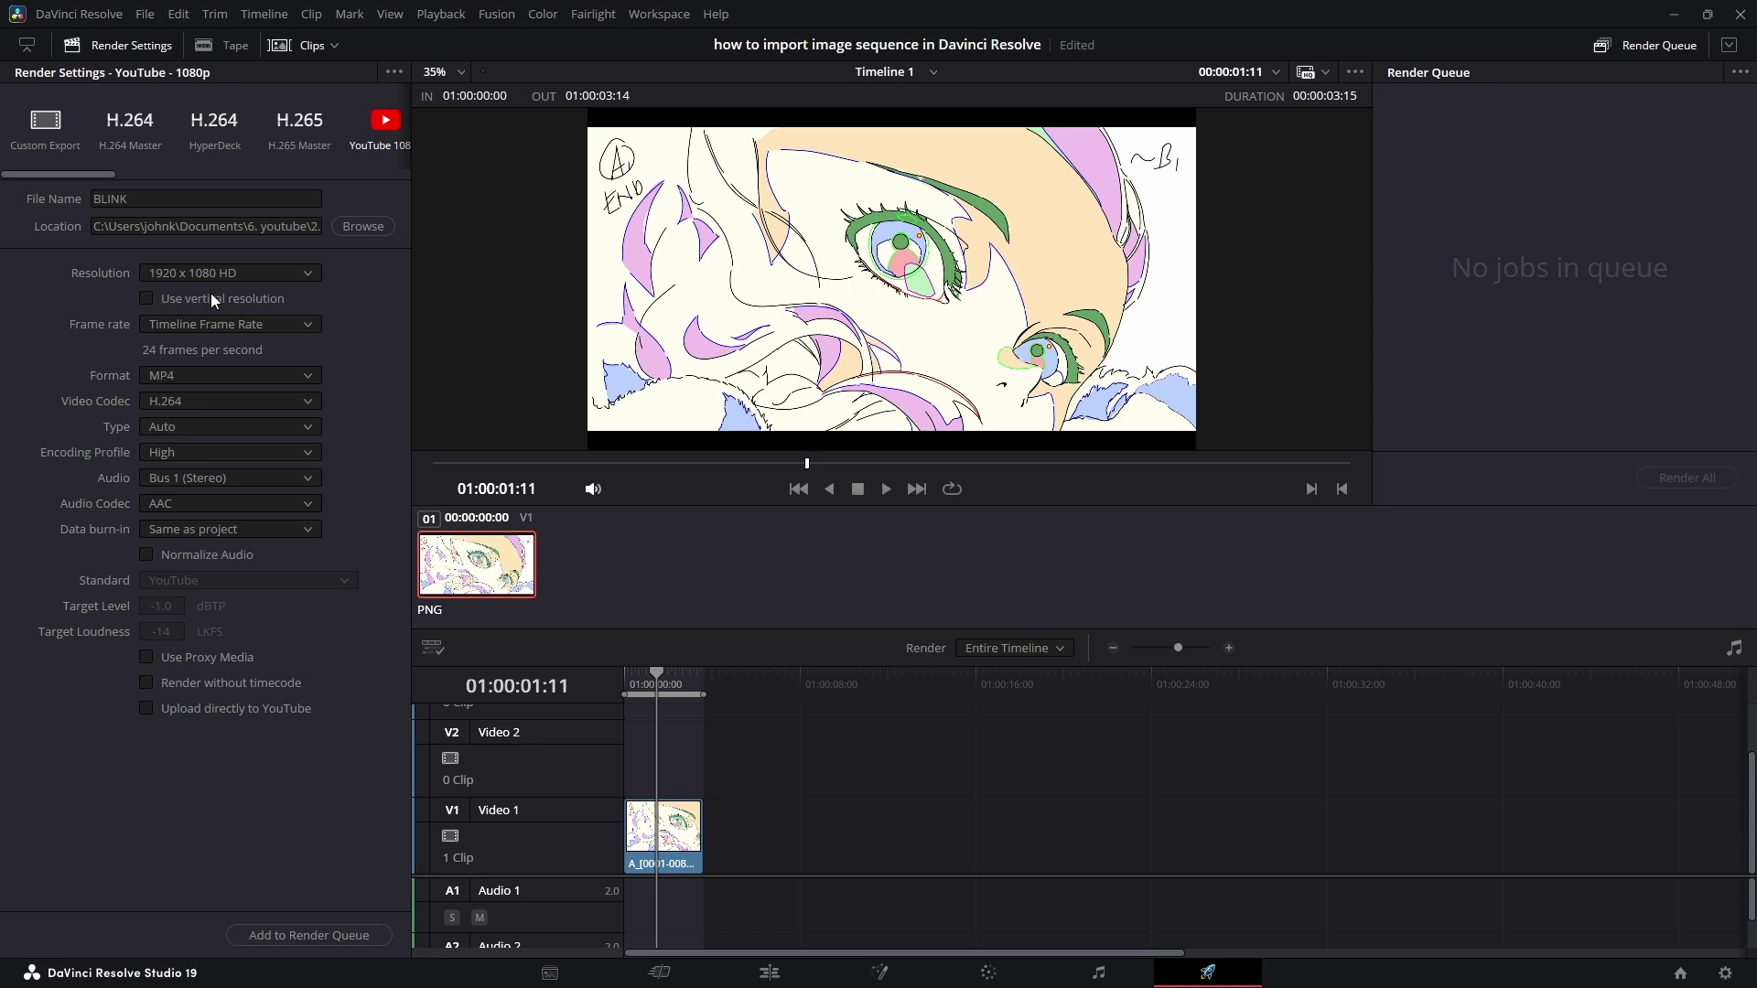
- Queue Timeline 1 as Job 1, rendering BLINK.mp4 into the BLINK folder
{"action": "left_click", "coordinate": [363, 935]}
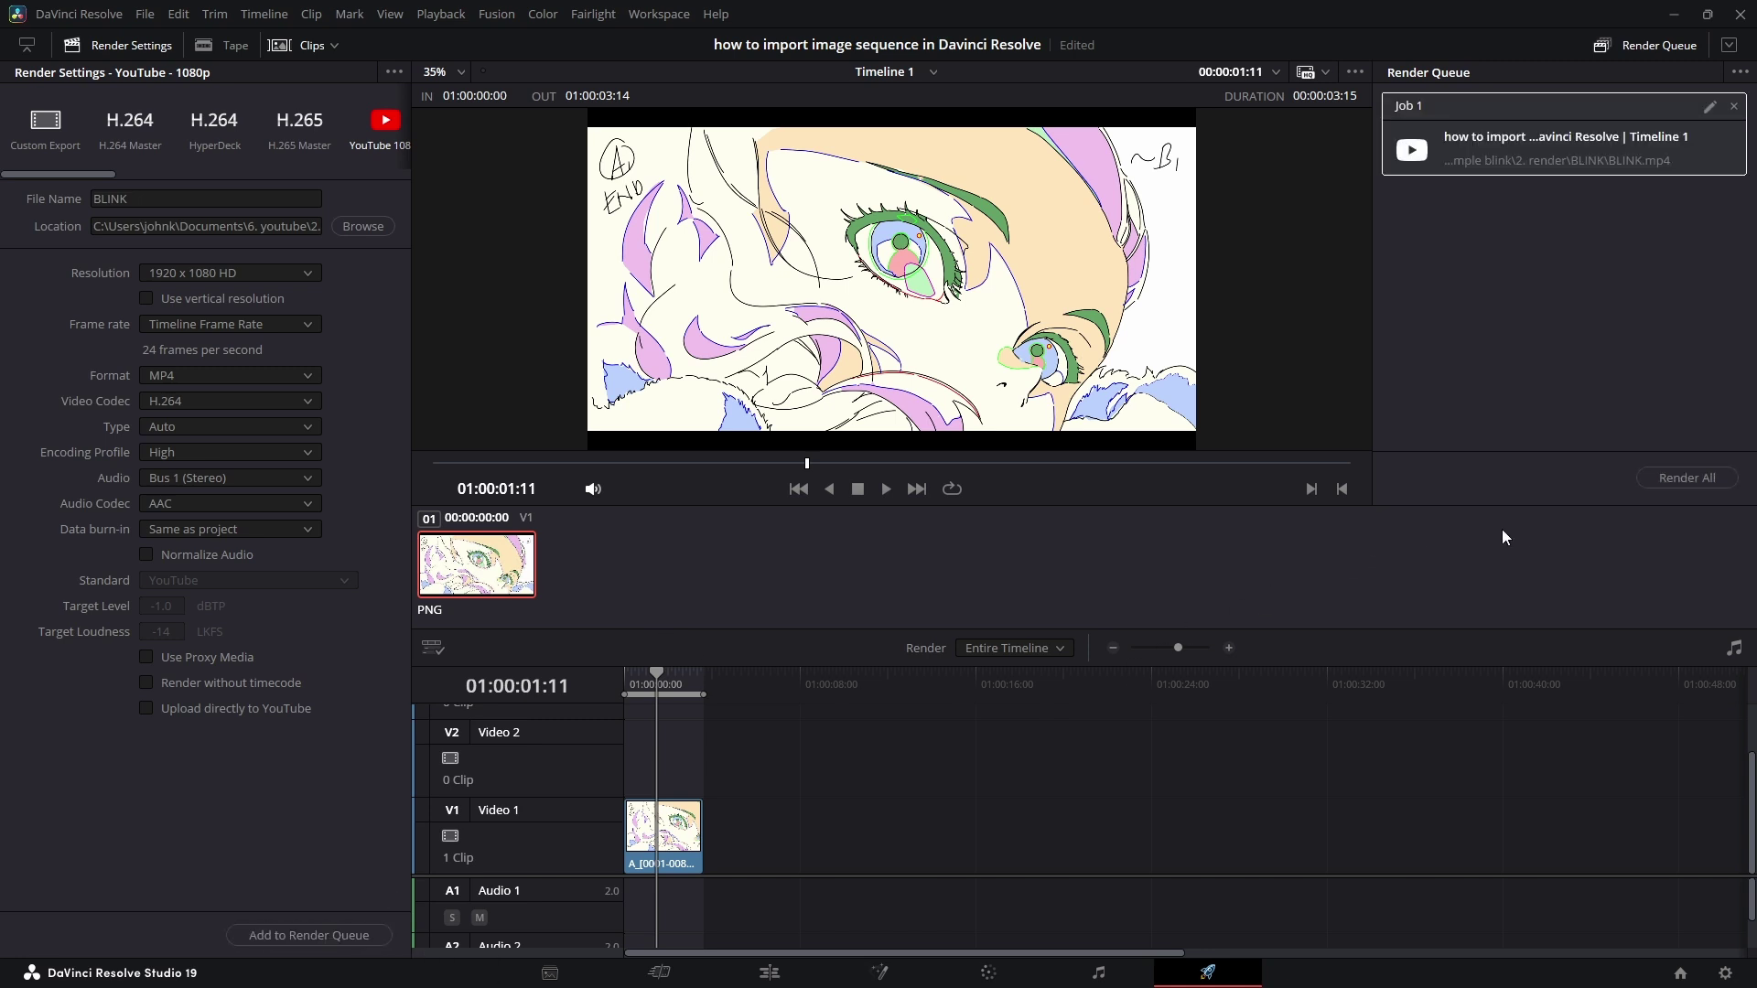